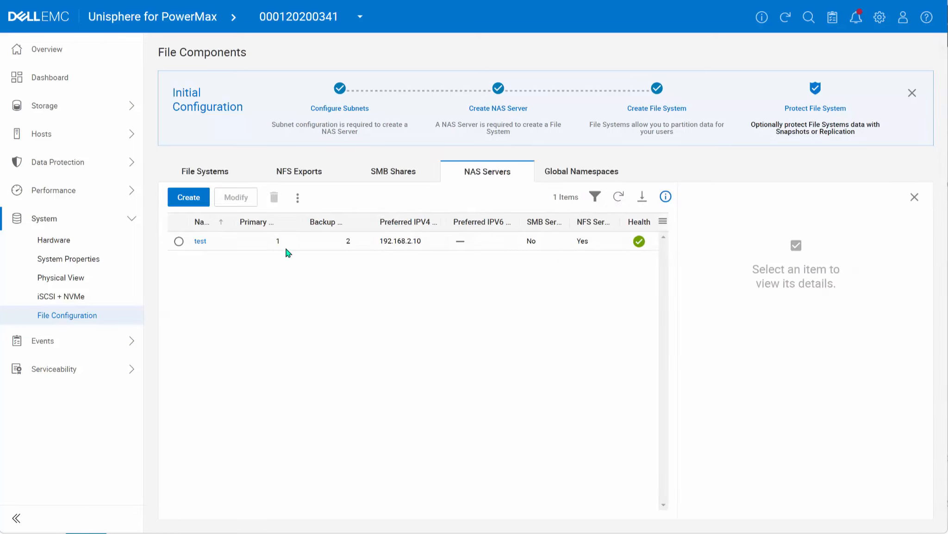
# Step: Close the details pane of the NAS server list and go to the Create File System stage of the initial configuration
pyautogui.click(914, 197)
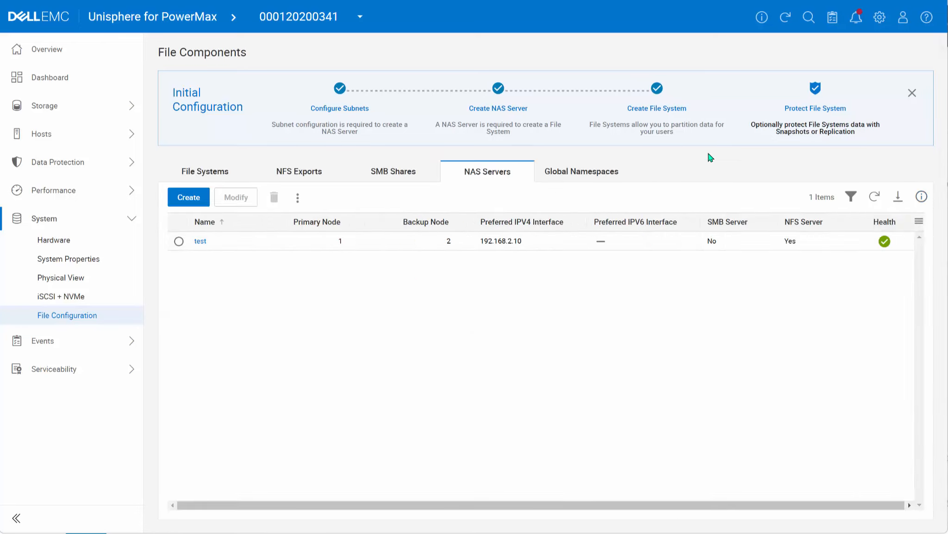
pyautogui.click(665, 111)
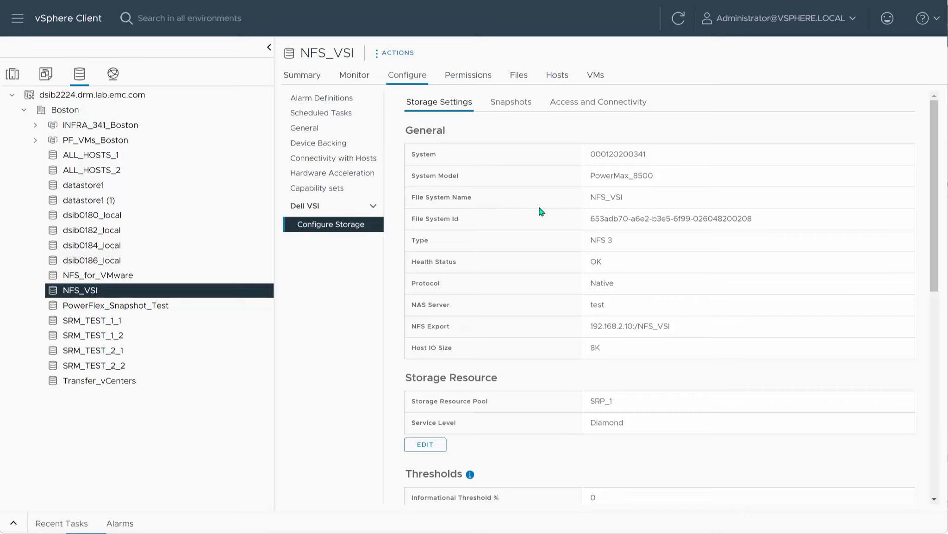
# Step: In vSphere Client, set up an NFS_VSI datastore snapshot named Test with data reduction and no automatic deletion
pyautogui.click(511, 109)
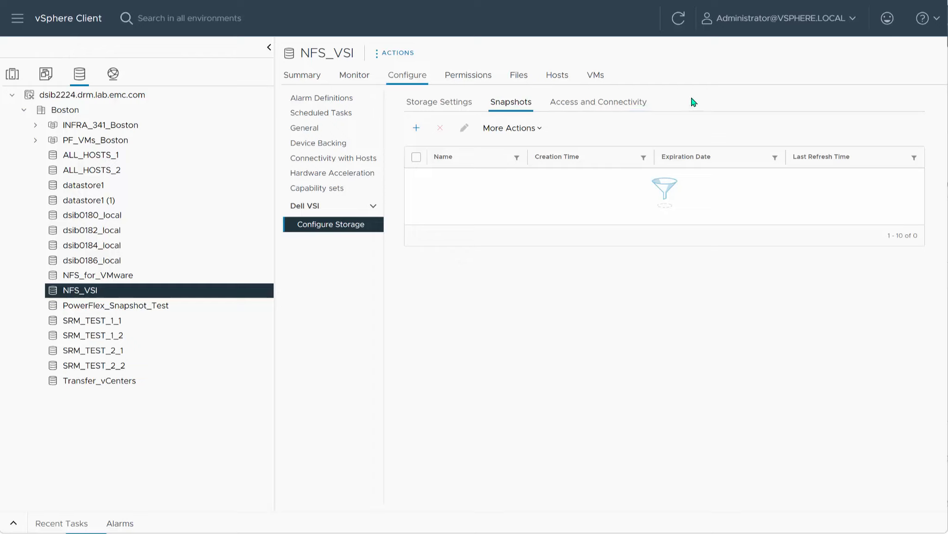
pyautogui.click(416, 130)
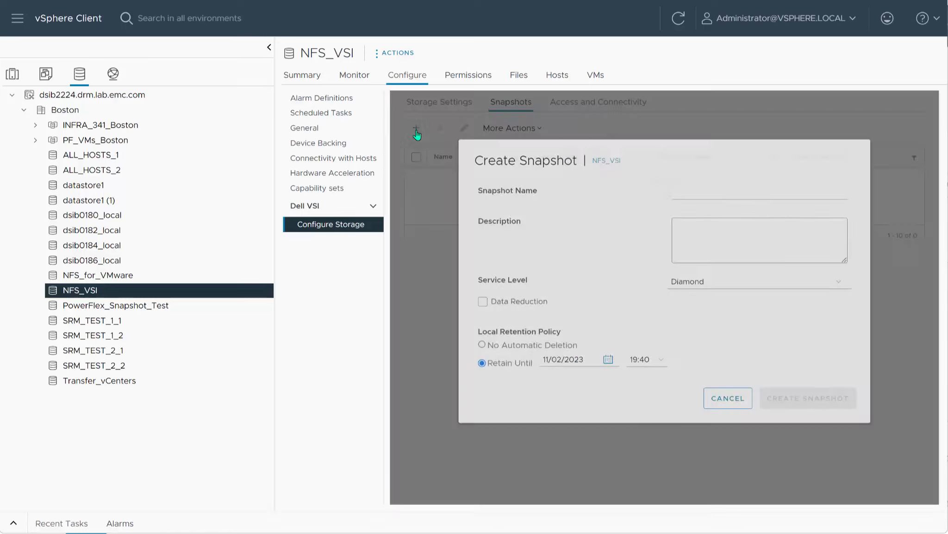
pyautogui.click(689, 208)
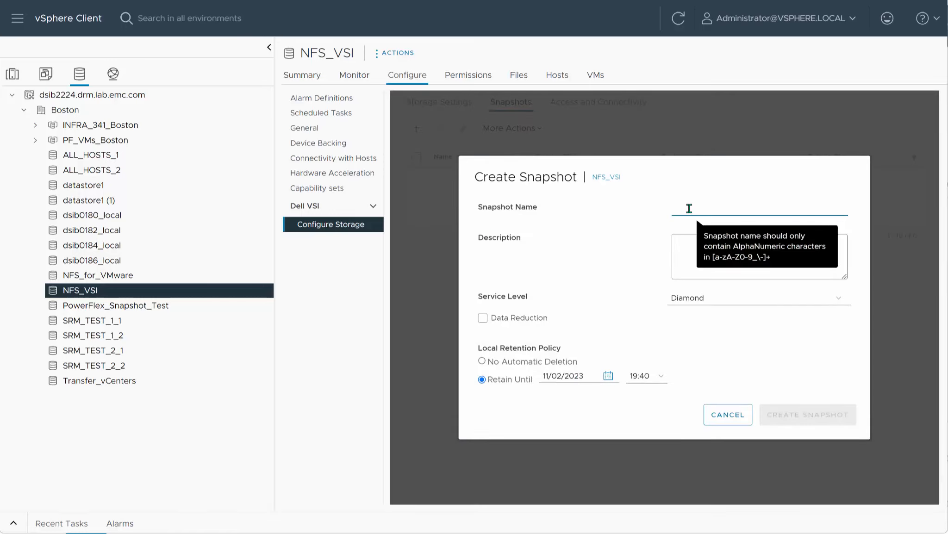
pyautogui.write('Test')
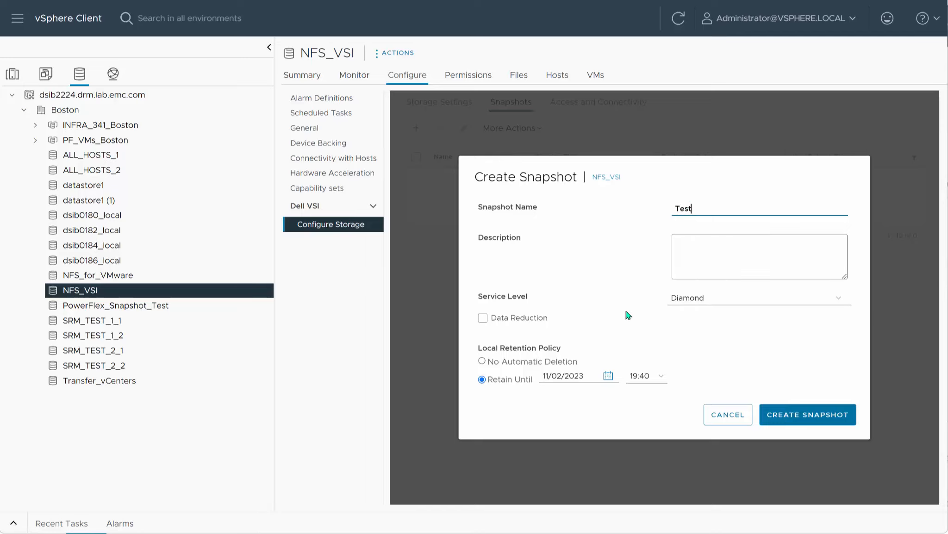
pyautogui.click(482, 318)
pyautogui.click(482, 362)
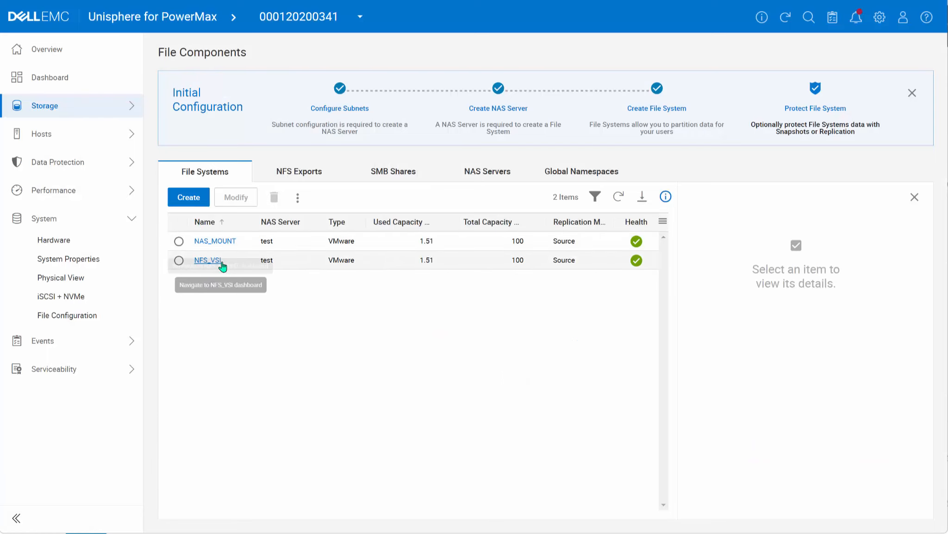
# Step: In Unisphere, examine the snapshot creation options for the NFS_VSI file system and cancel without creating one
pyautogui.click(212, 262)
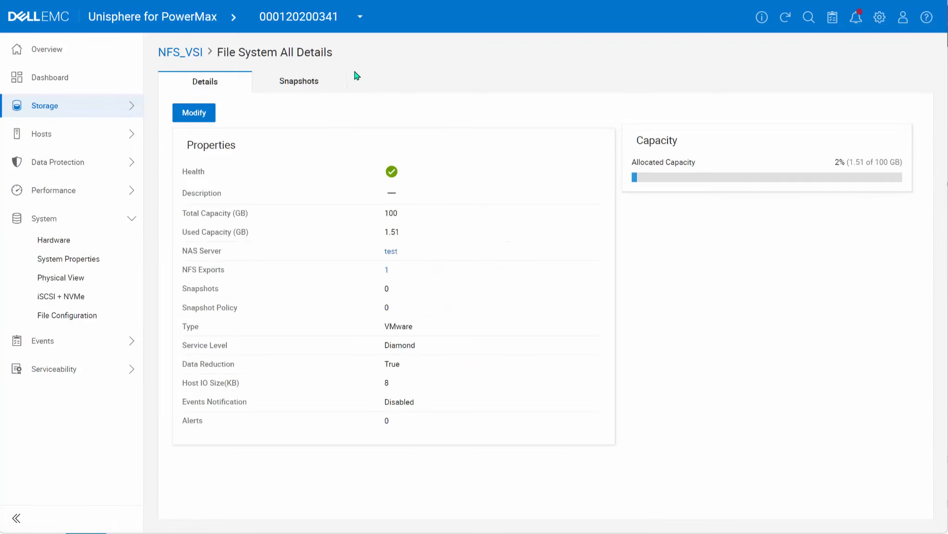
pyautogui.click(315, 80)
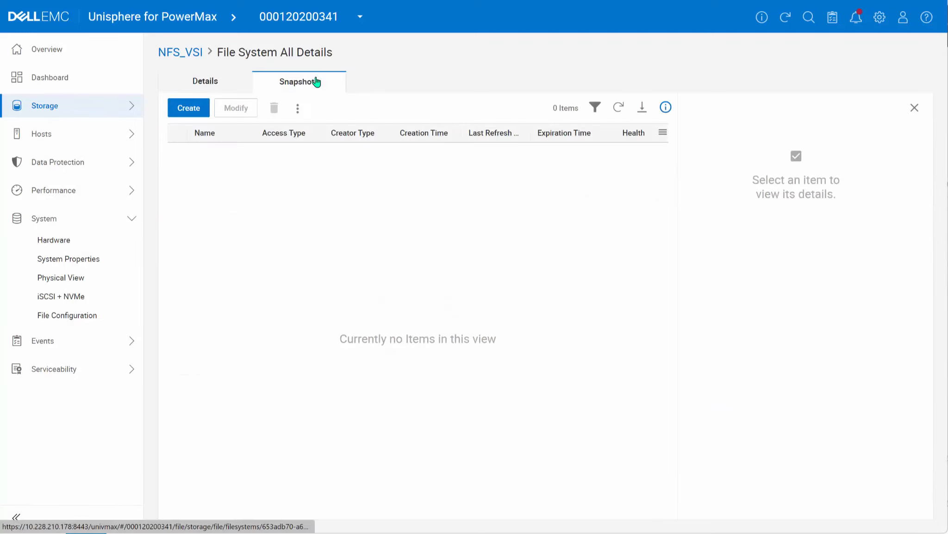
pyautogui.click(188, 109)
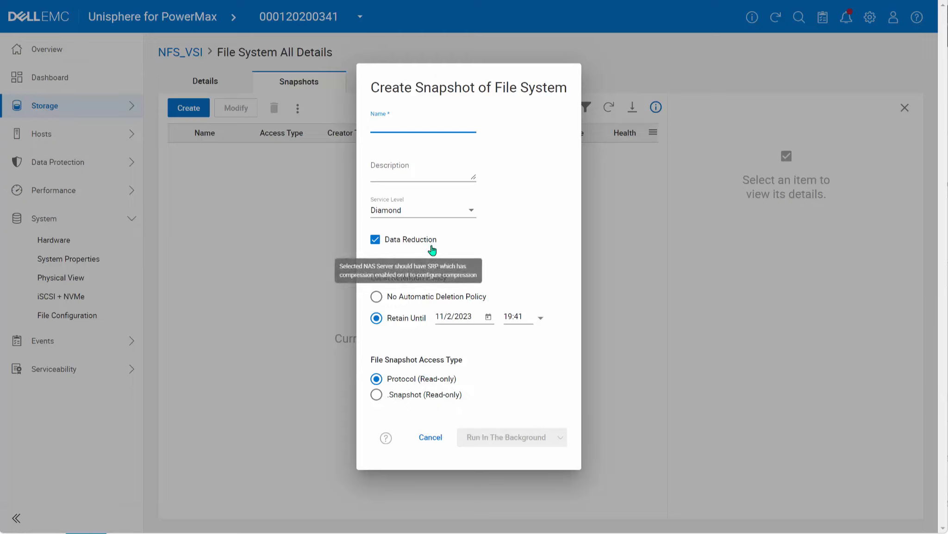
pyautogui.click(430, 438)
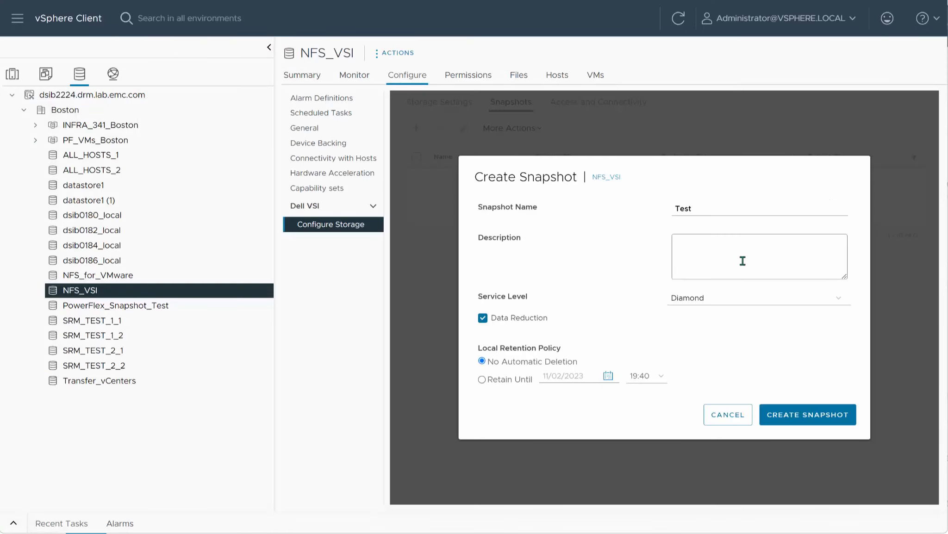
# Step: Back in vSphere Client, submit creation of the Test snapshot and expand the list of recent tasks
pyautogui.click(813, 419)
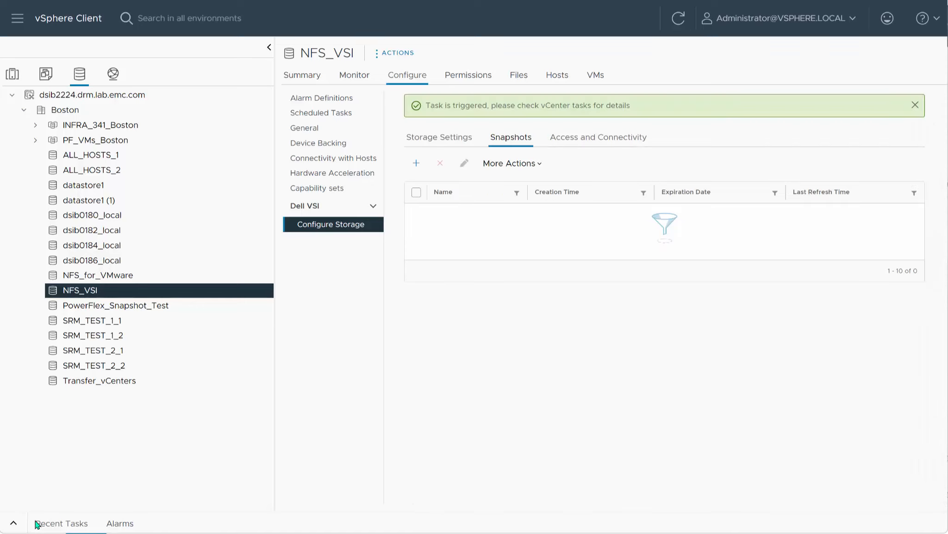
pyautogui.click(13, 523)
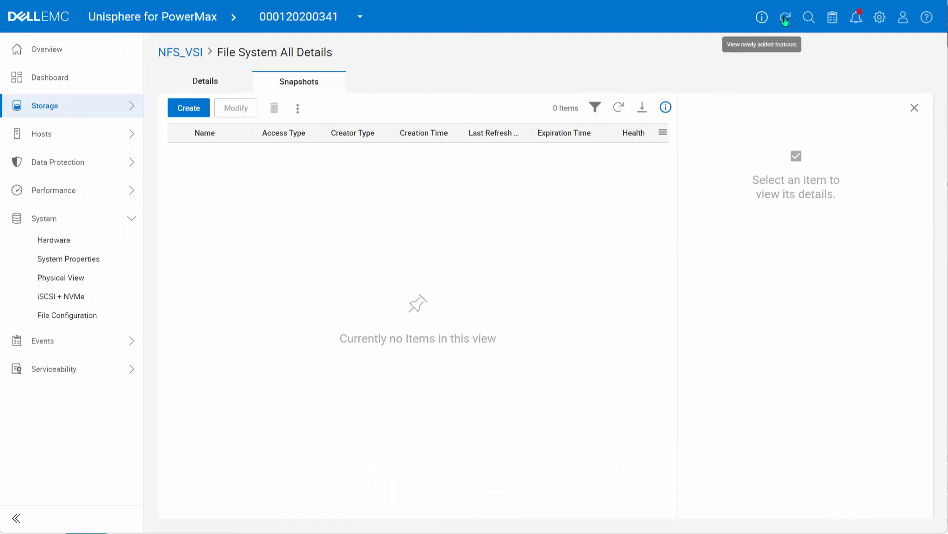
# Step: In Unisphere, run a system refresh, close the item details pane and check the NFS_VSI file system's details and snapshots
pyautogui.click(789, 18)
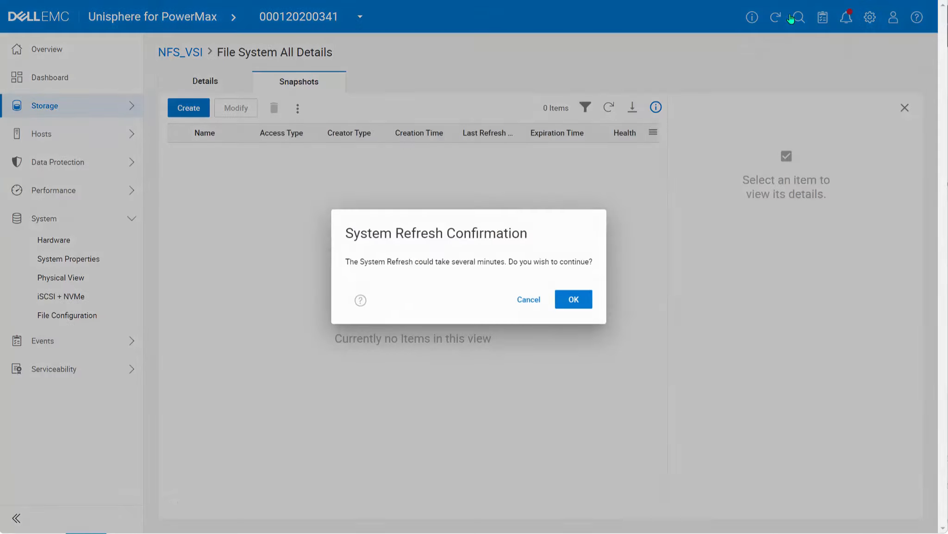
pyautogui.click(574, 299)
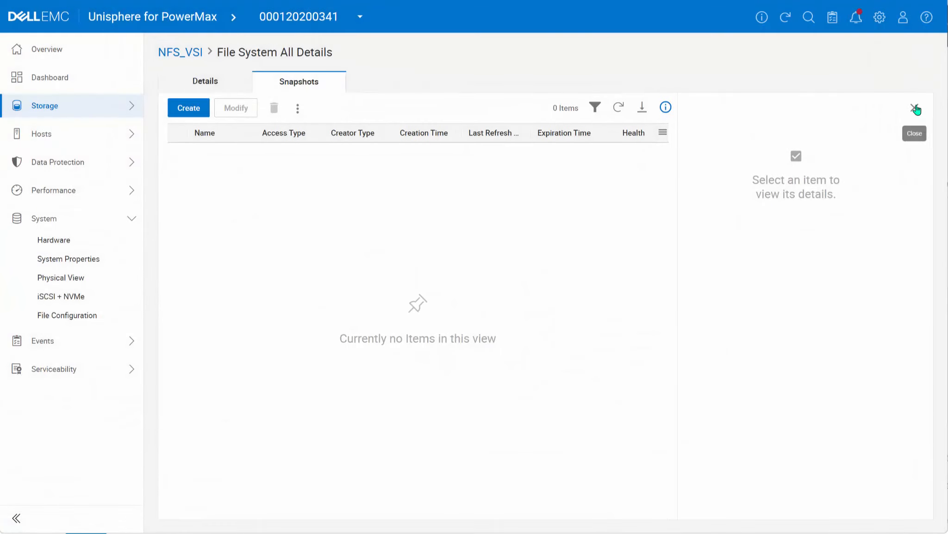
pyautogui.click(916, 109)
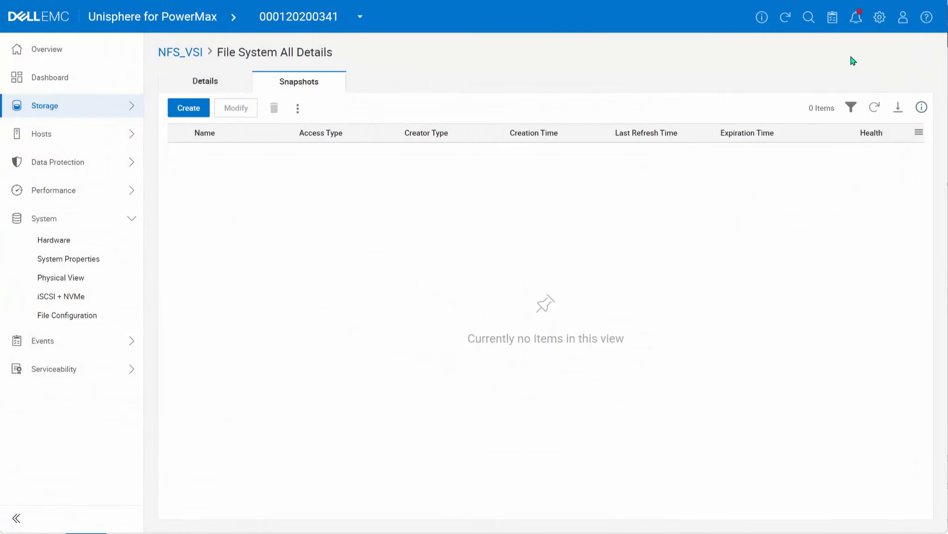
pyautogui.click(207, 83)
pyautogui.click(277, 86)
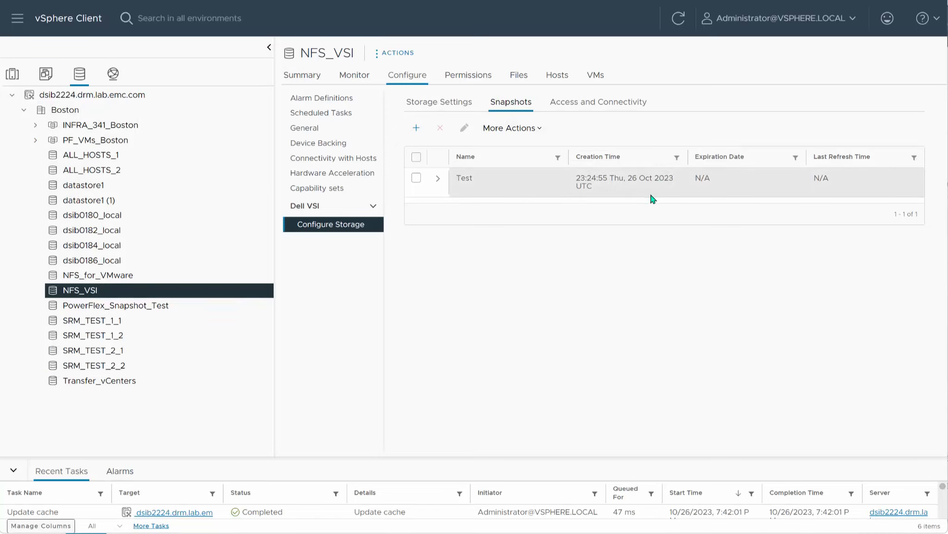
# Step: In vSphere Client, expand the Test snapshot's details and look at the additional snapshot actions
pyautogui.click(436, 179)
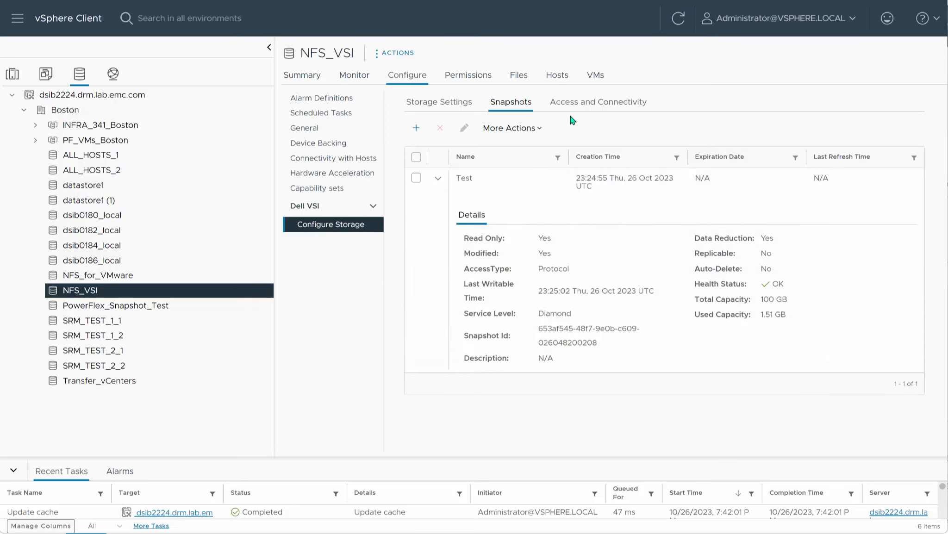
pyautogui.click(534, 130)
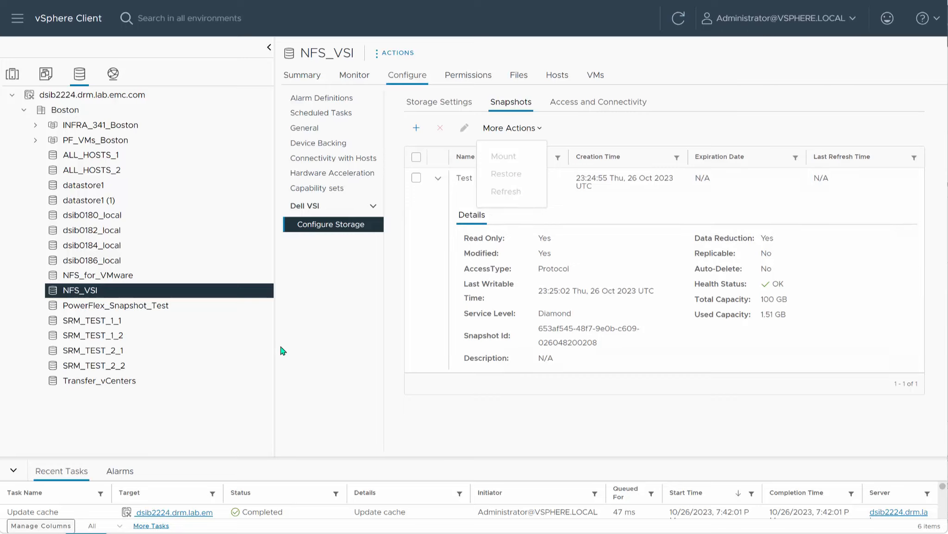
# Step: Create a folder named Before_Restore in the root of the NFS_VSI datastore
pyautogui.click(519, 79)
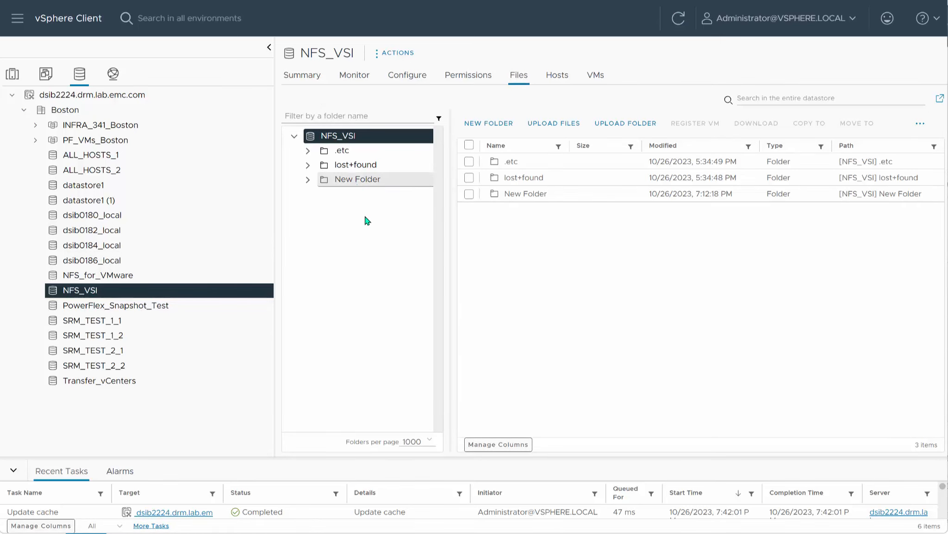
pyautogui.click(487, 124)
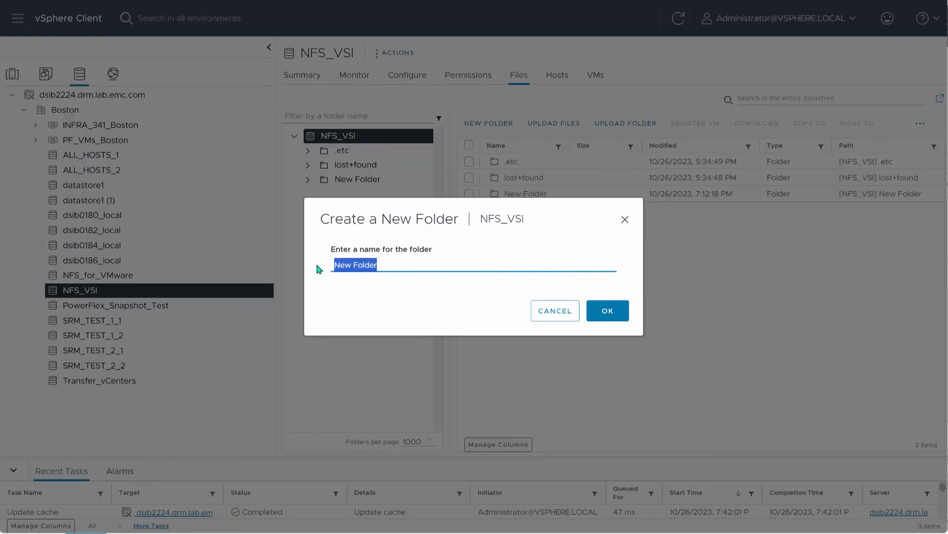
pyautogui.write('Before_Restore')
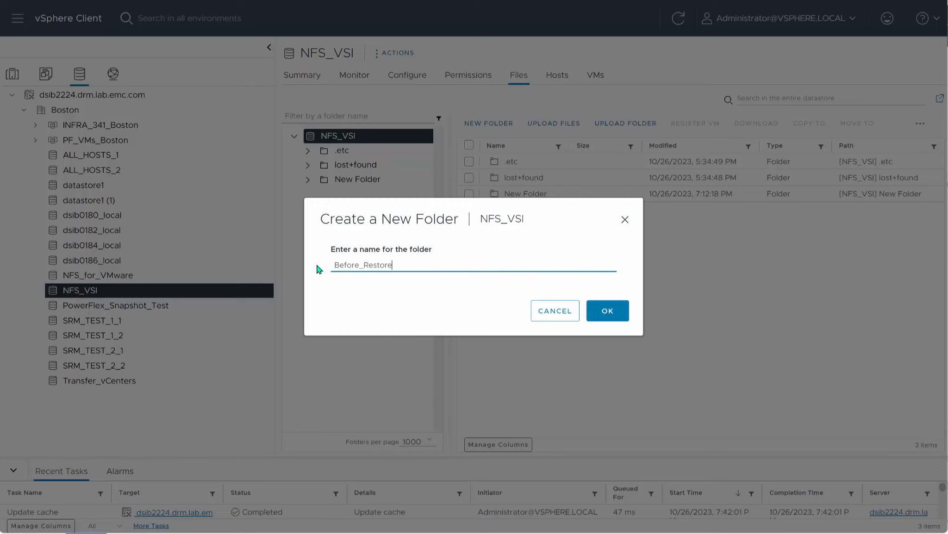
pyautogui.click(607, 312)
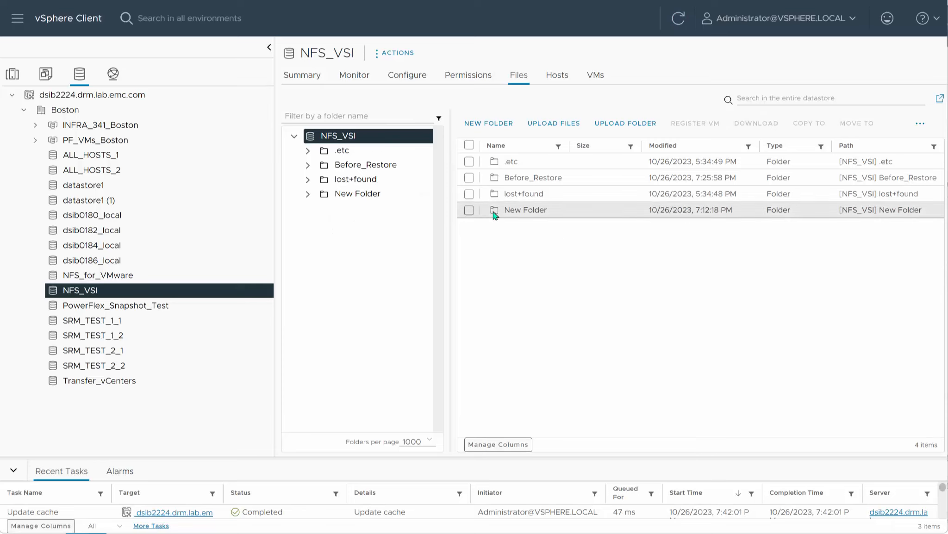
# Step: Select the Test snapshot in the Dell VSI storage configuration of NFS_VSI and start a restore from it
pyautogui.click(407, 83)
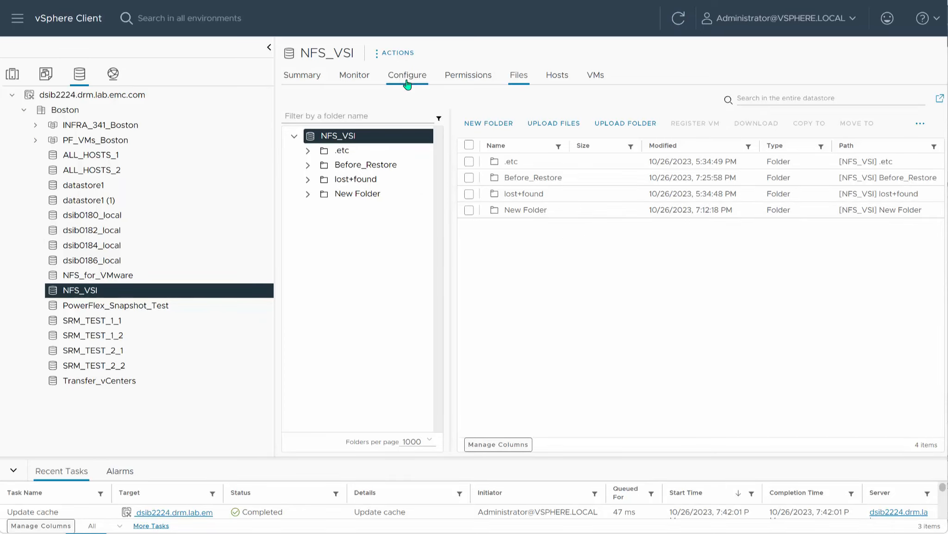
pyautogui.click(325, 227)
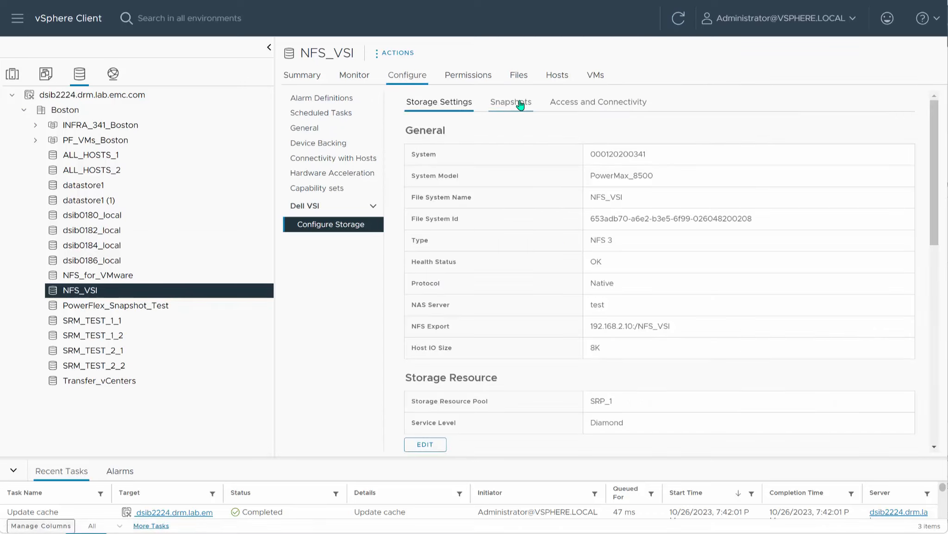
pyautogui.click(520, 105)
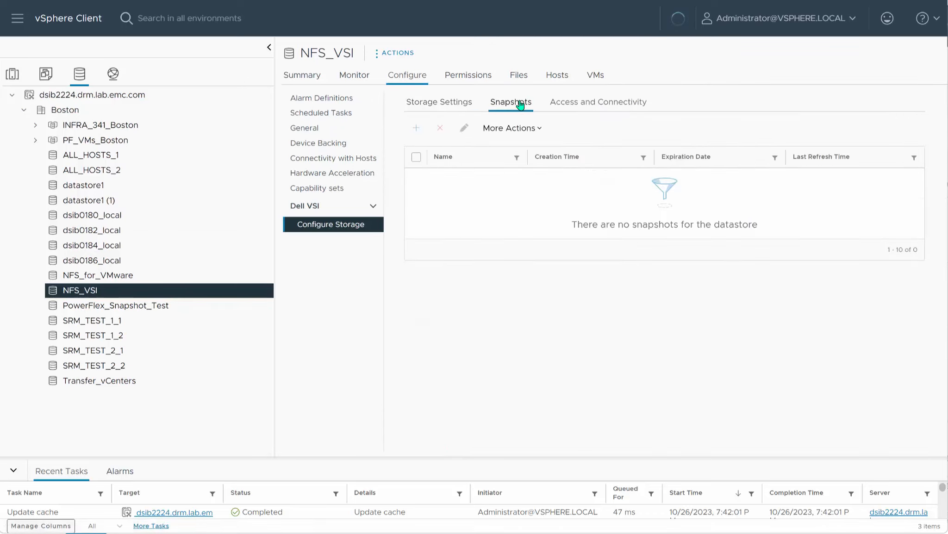
pyautogui.click(416, 178)
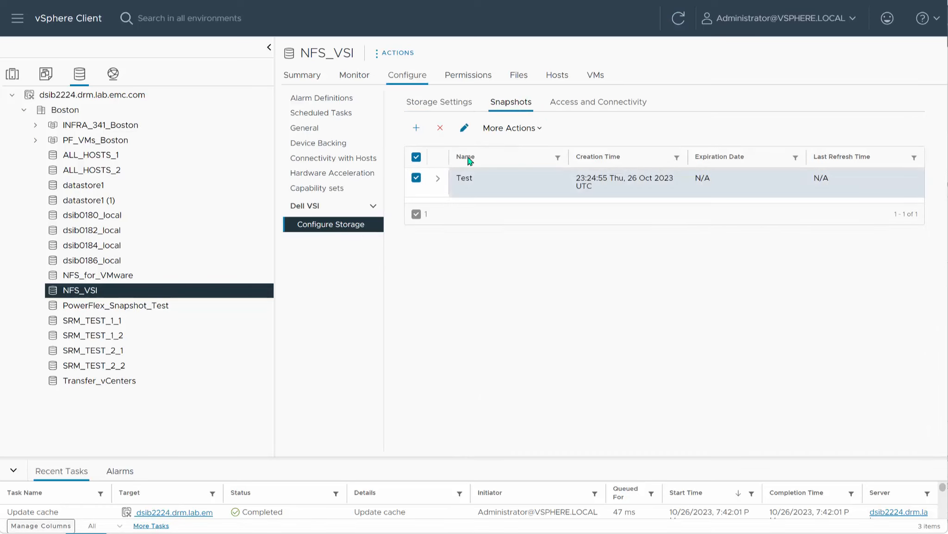
pyautogui.click(532, 130)
pyautogui.click(526, 174)
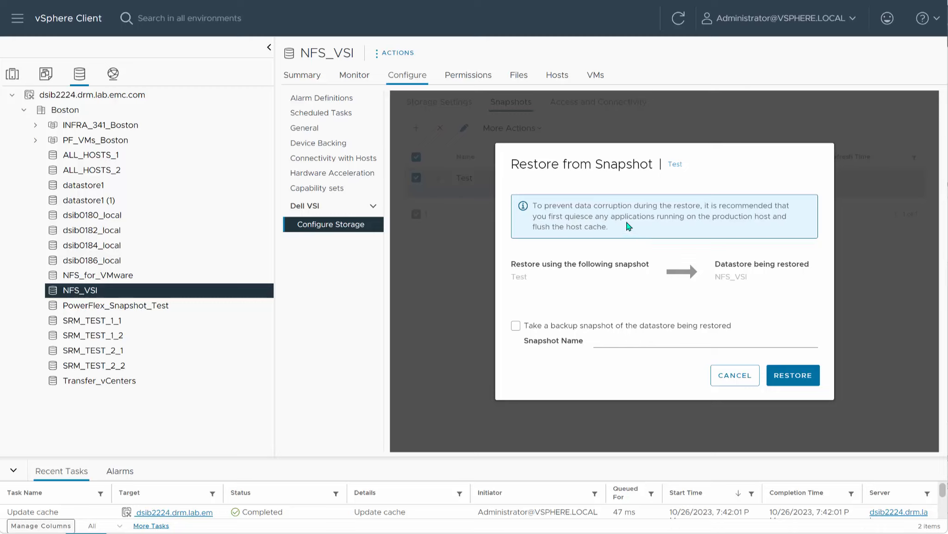
# Step: Include a backup snapshot named Before_Restore of the datastore being restored and run the restore
pyautogui.click(515, 326)
pyautogui.click(625, 342)
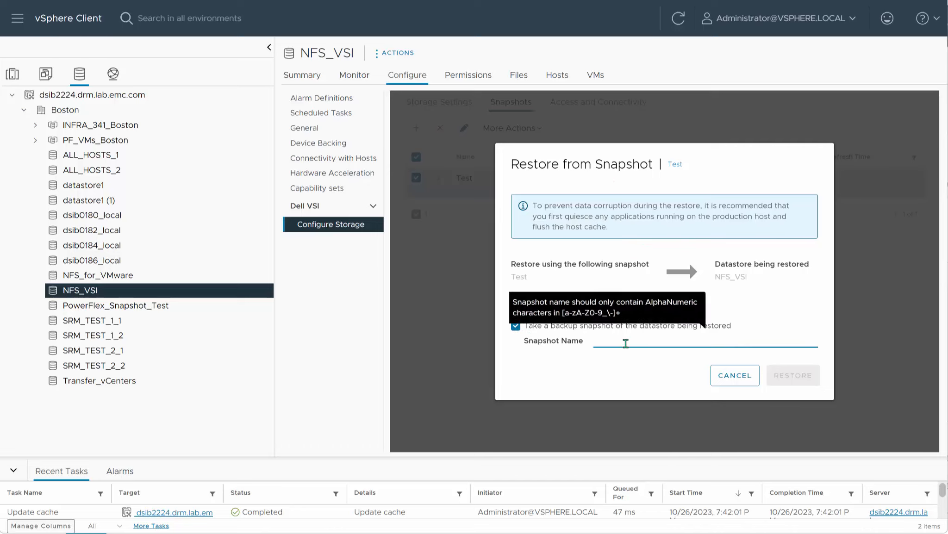
pyautogui.write('Before')
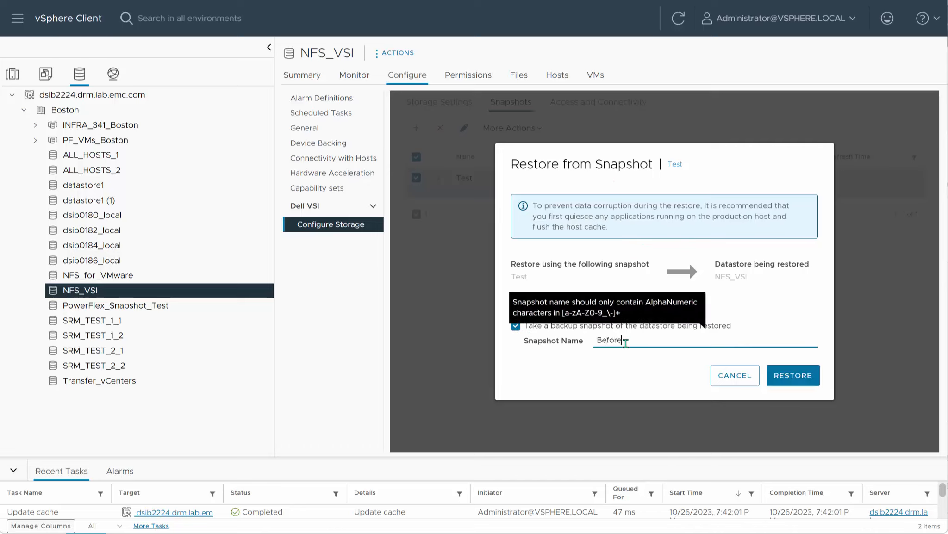
pyautogui.write('_Restore')
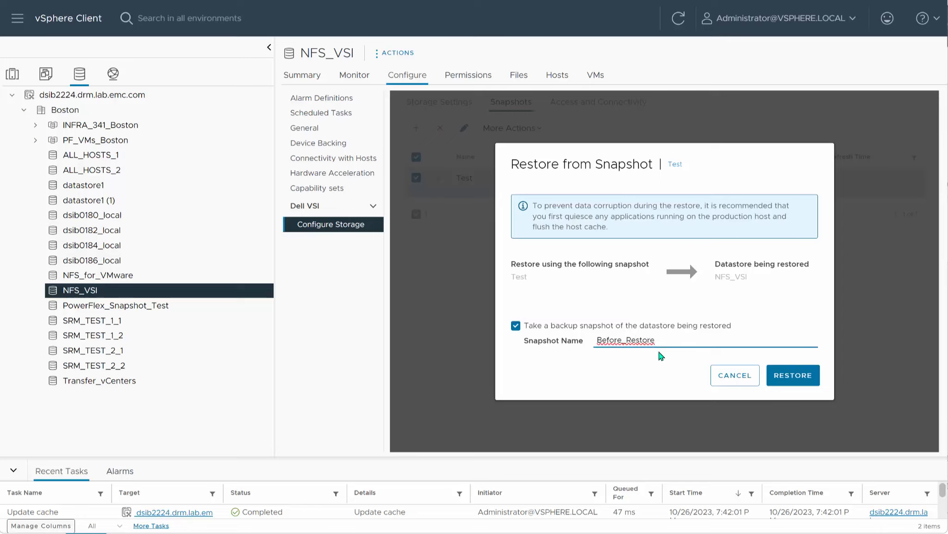
pyautogui.click(791, 376)
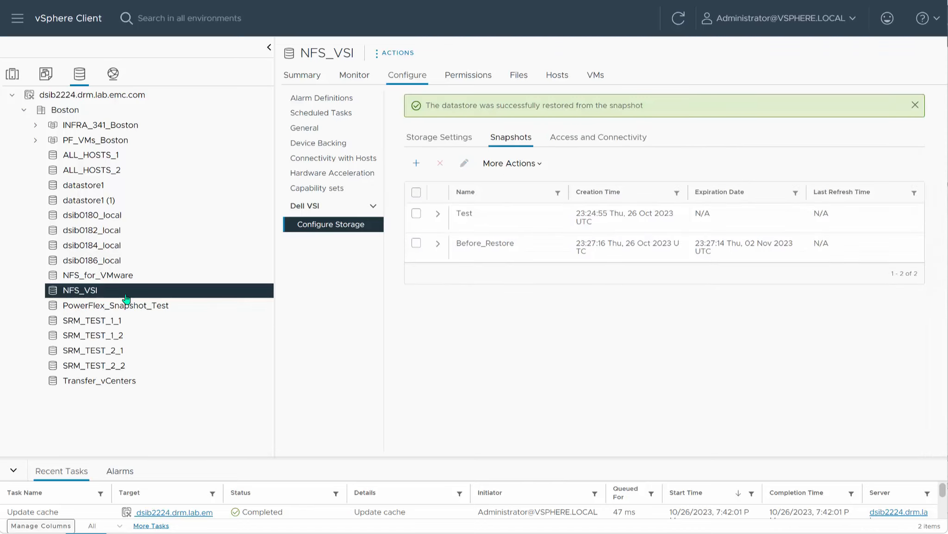
# Step: Refresh the NFS_VSI datastore's file listing to check whether the Before_Restore folder is still there
pyautogui.click(518, 75)
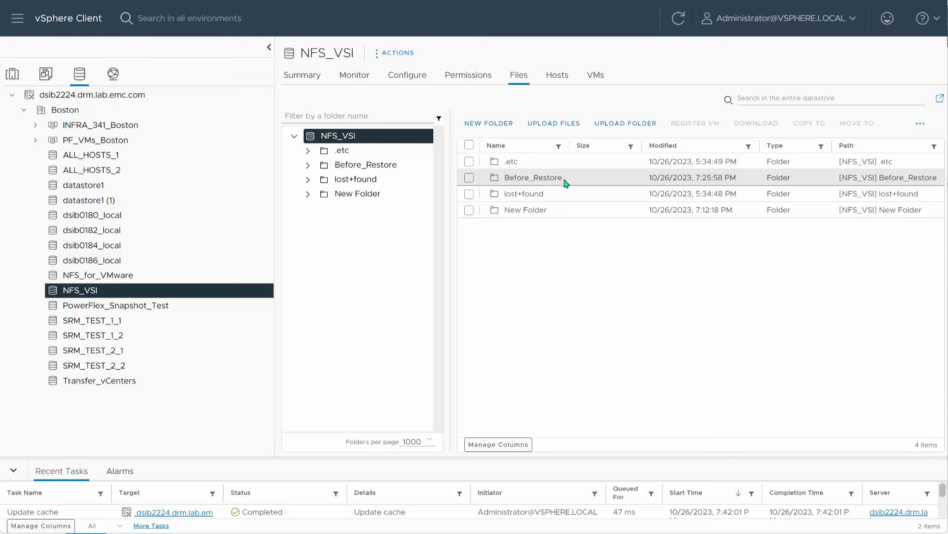
pyautogui.click(676, 24)
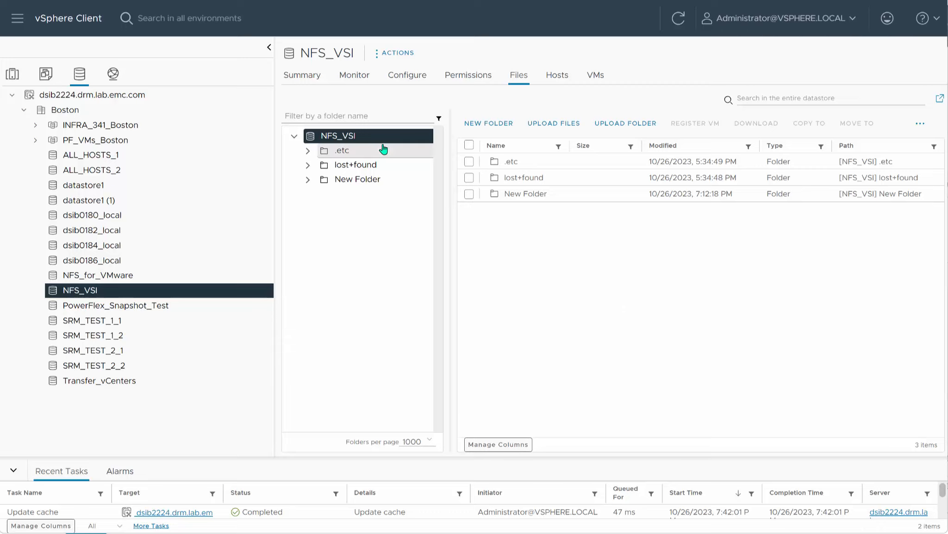
# Step: Refresh the Test snapshot from the NFS_VSI datastore in the Dell VSI storage configuration
pyautogui.click(402, 79)
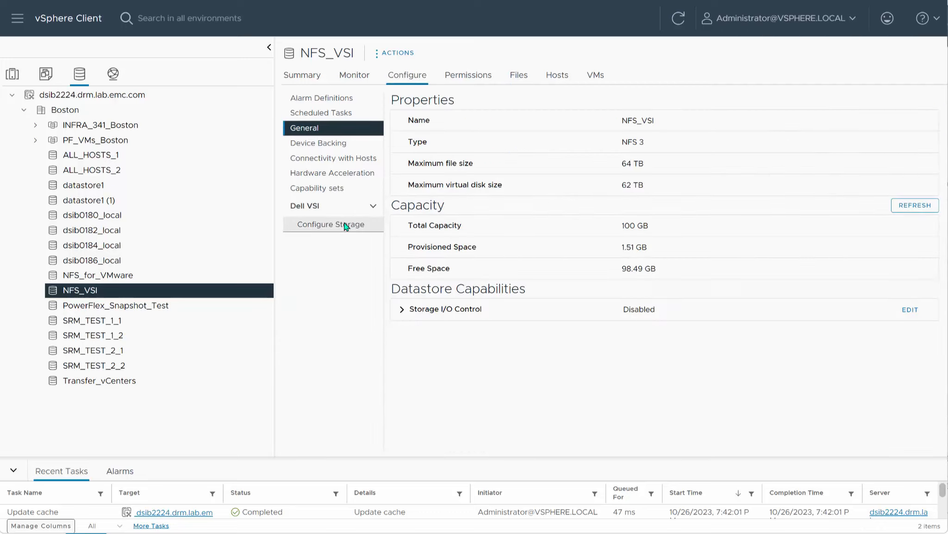
pyautogui.click(345, 225)
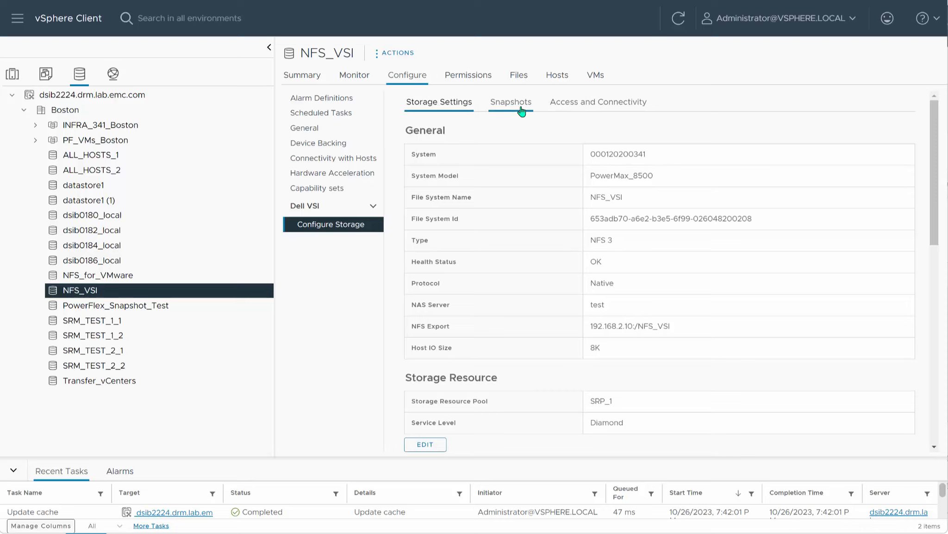
pyautogui.click(518, 107)
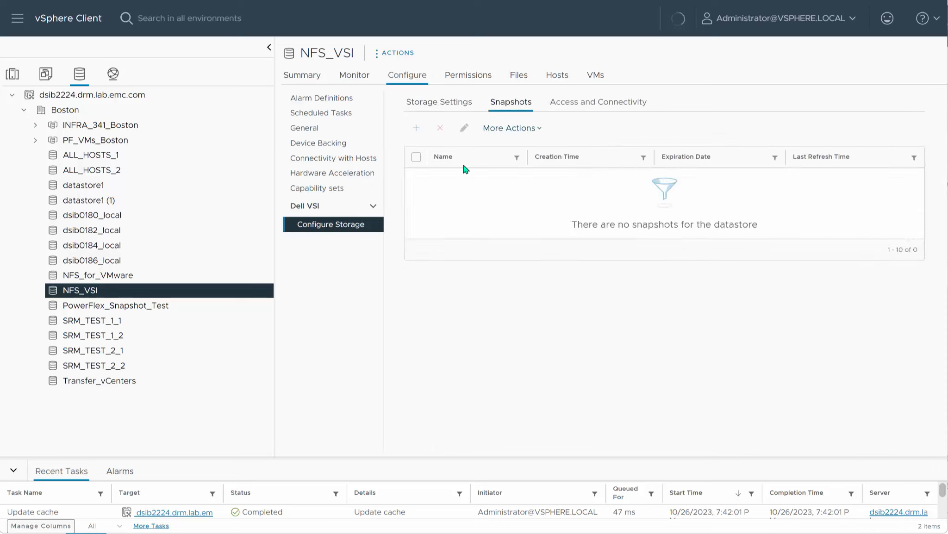
pyautogui.click(416, 207)
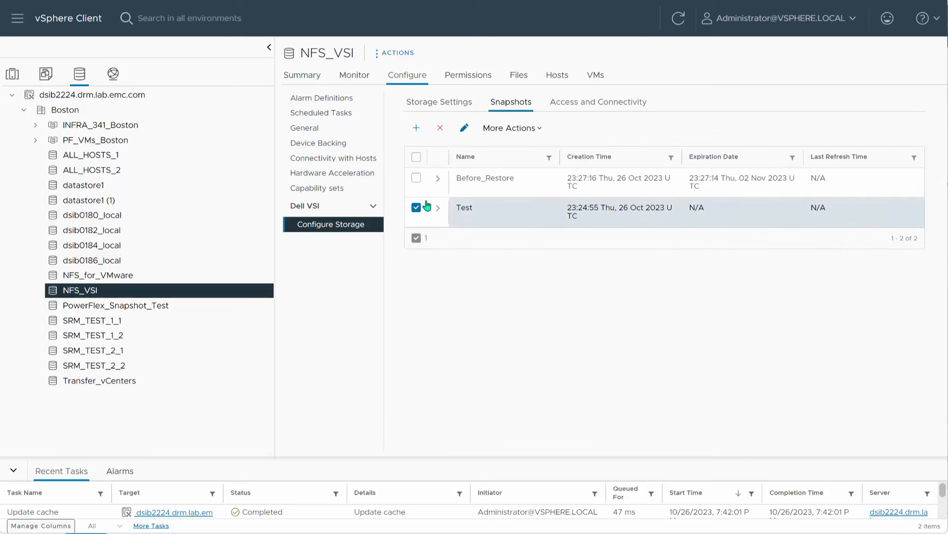
pyautogui.click(533, 133)
pyautogui.click(516, 194)
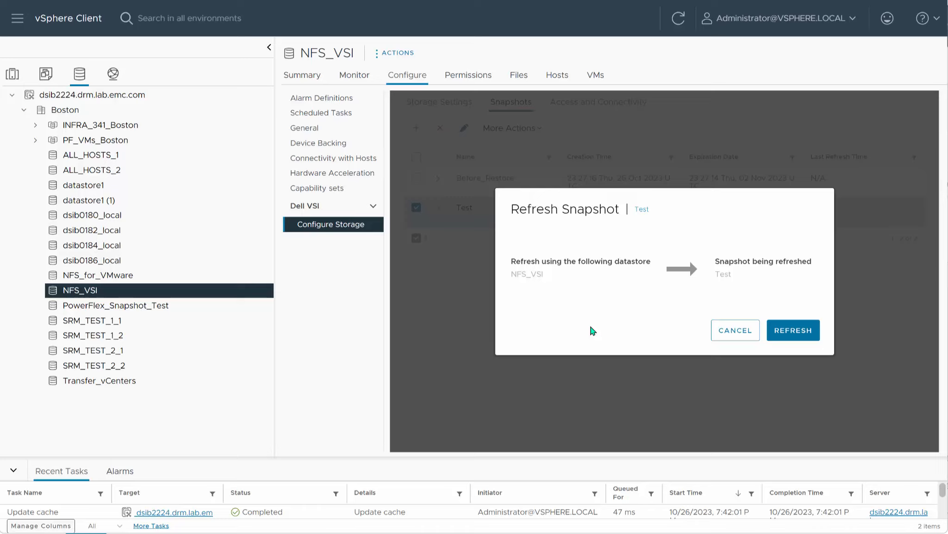
pyautogui.click(785, 331)
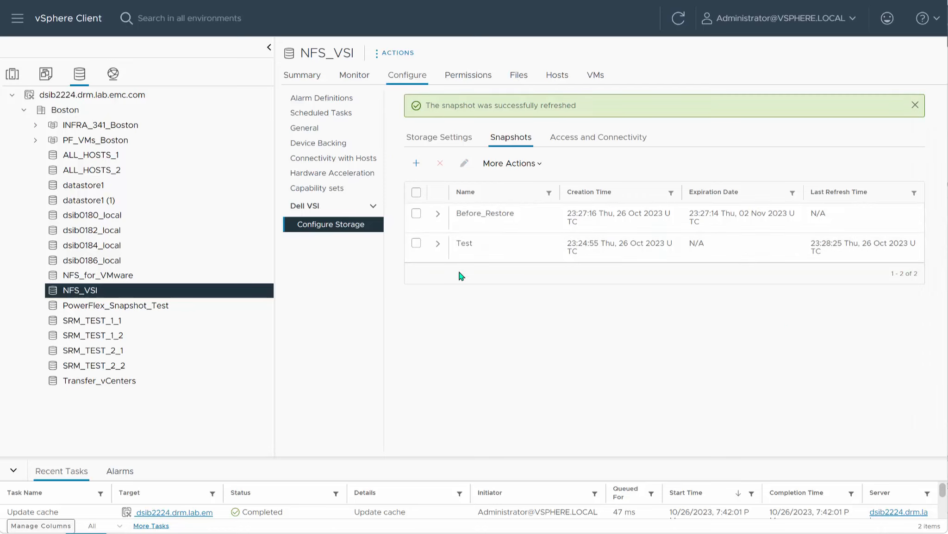
# Step: Start mounting a clone of the Test snapshot as datastore Test2, with test as the NAS server
pyautogui.click(538, 164)
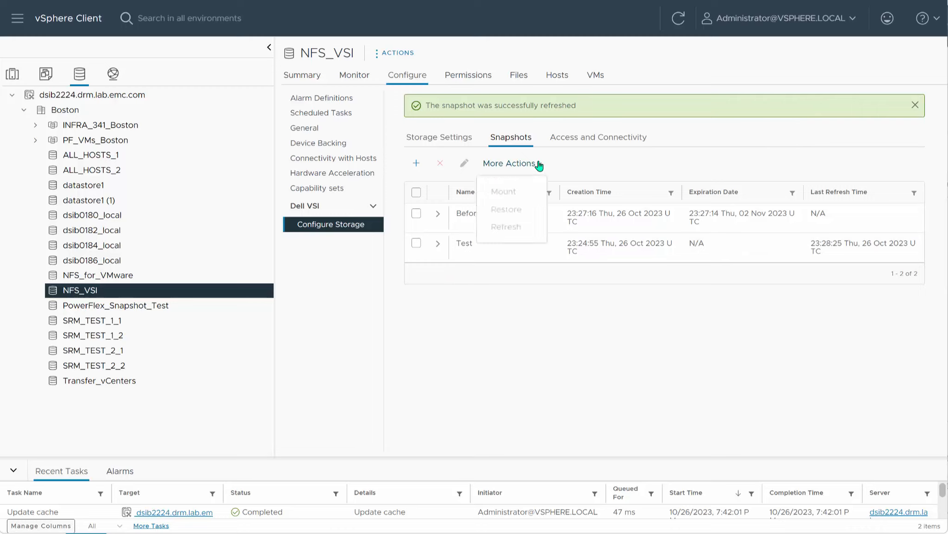
pyautogui.click(581, 160)
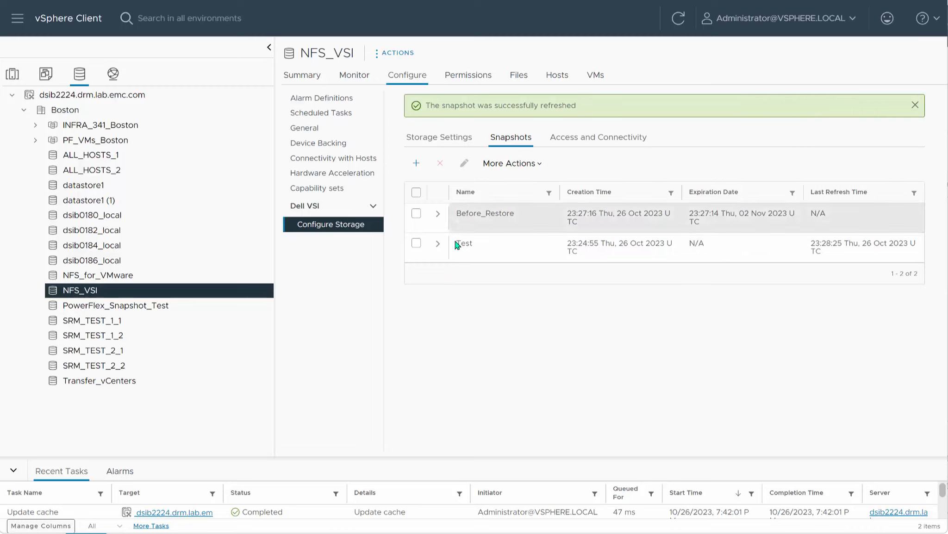
pyautogui.click(416, 242)
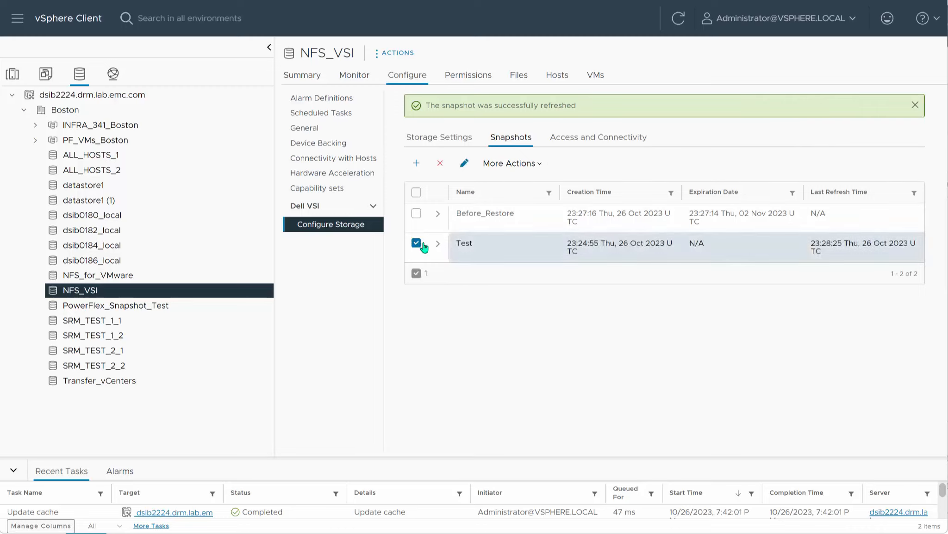
pyautogui.click(536, 164)
pyautogui.click(513, 195)
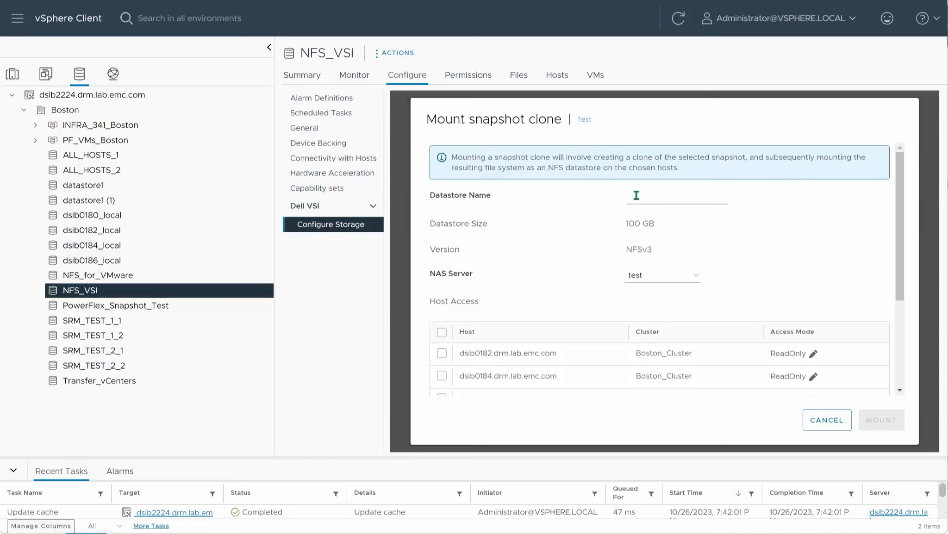
pyautogui.click(658, 191)
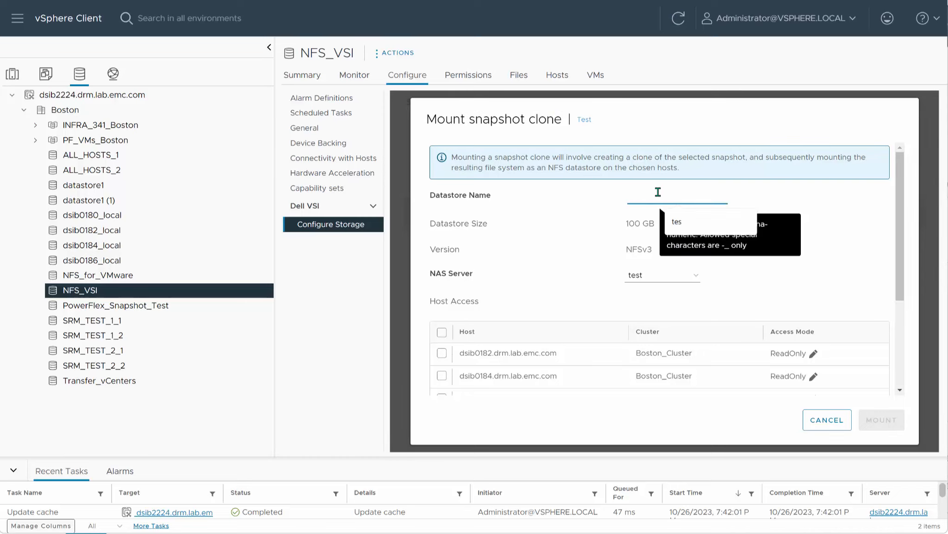
pyautogui.write('Test')
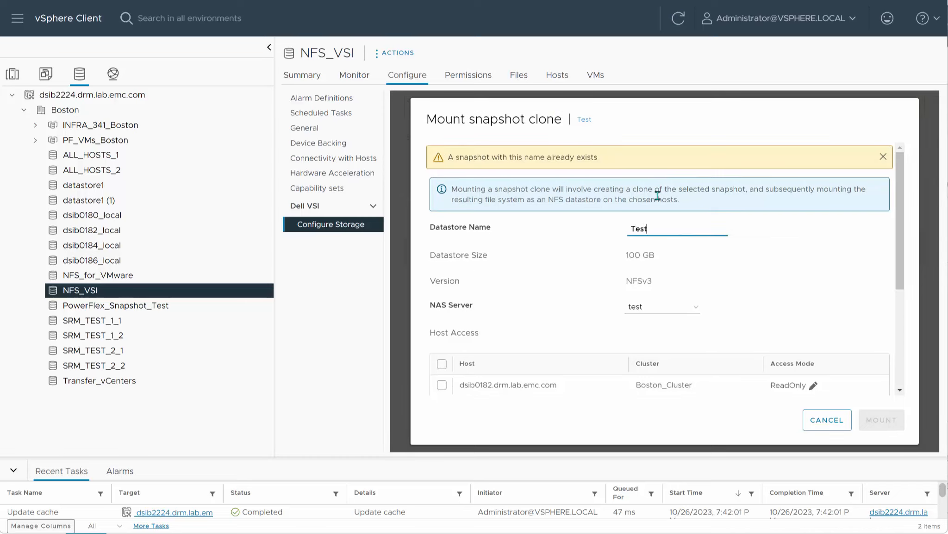
pyautogui.write('2')
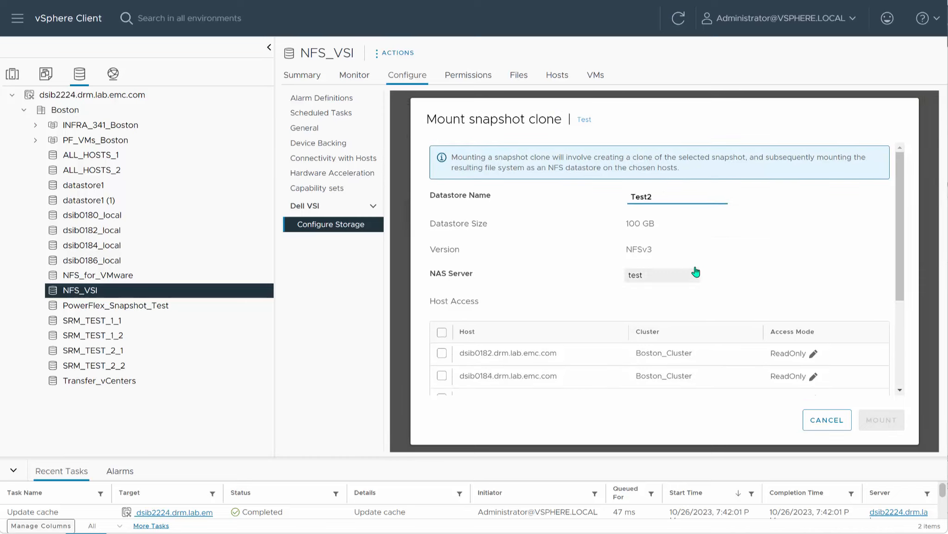
pyautogui.click(677, 277)
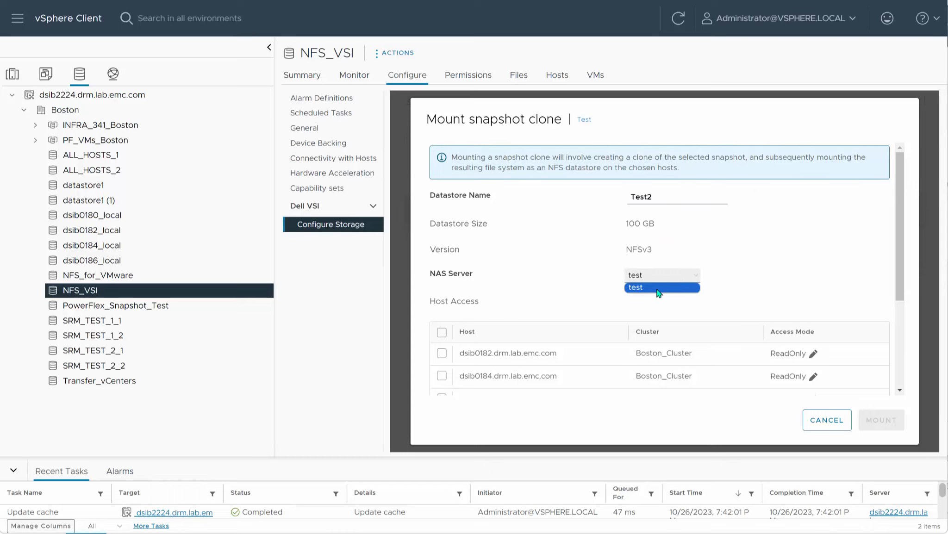
pyautogui.click(750, 254)
pyautogui.scroll(-1, 752, 239)
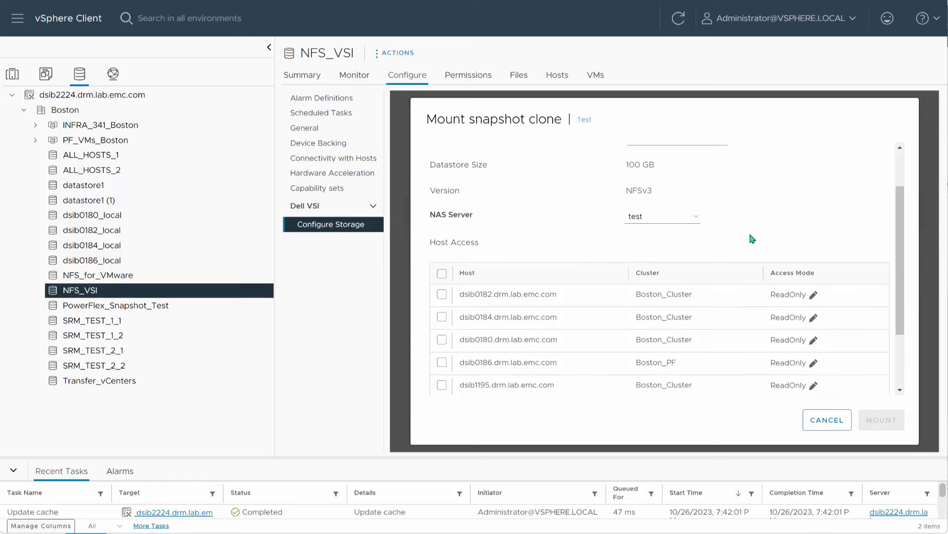
# Step: Give host dsib0184.drm.lab.emc.com ReadOnly access to the clone, set the default access mode to ReadOnly and mount it
pyautogui.click(442, 318)
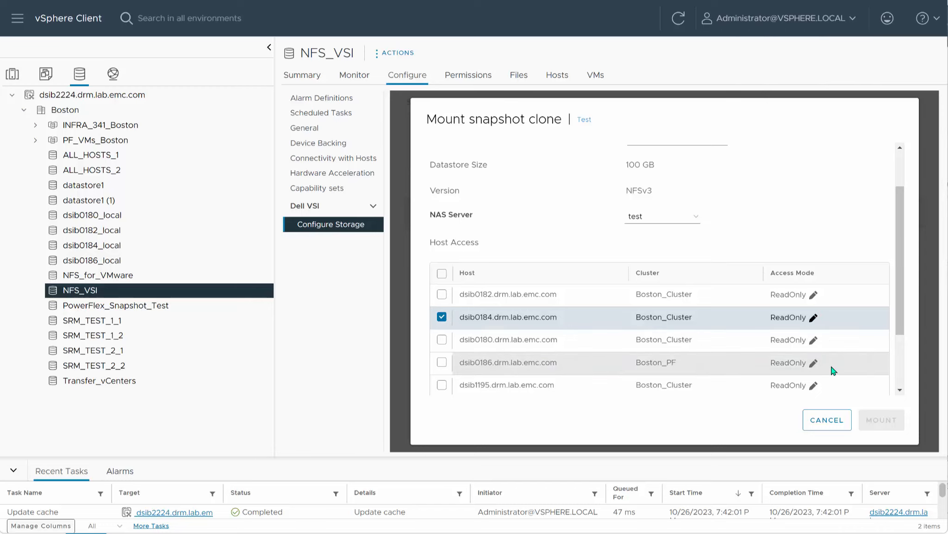
pyautogui.scroll(-3, 833, 365)
pyautogui.click(672, 353)
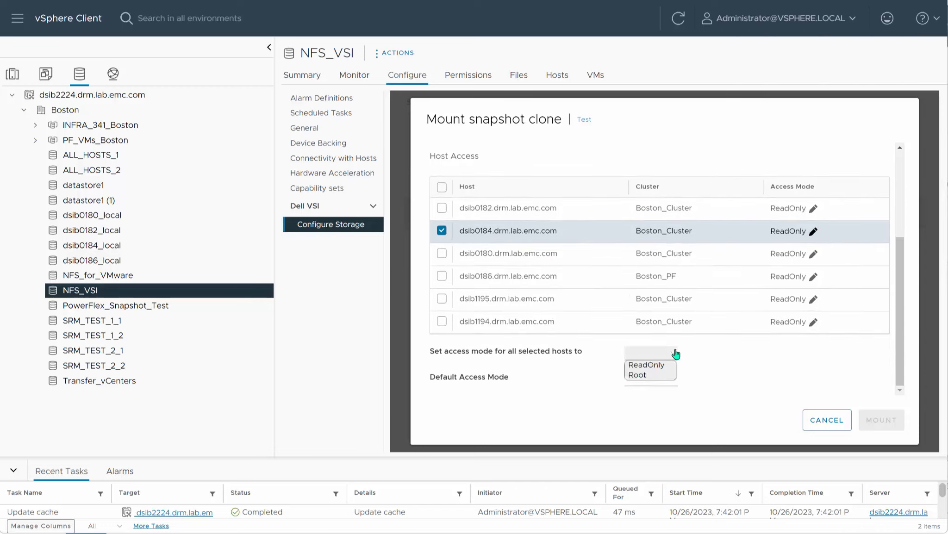
pyautogui.click(663, 364)
pyautogui.click(670, 379)
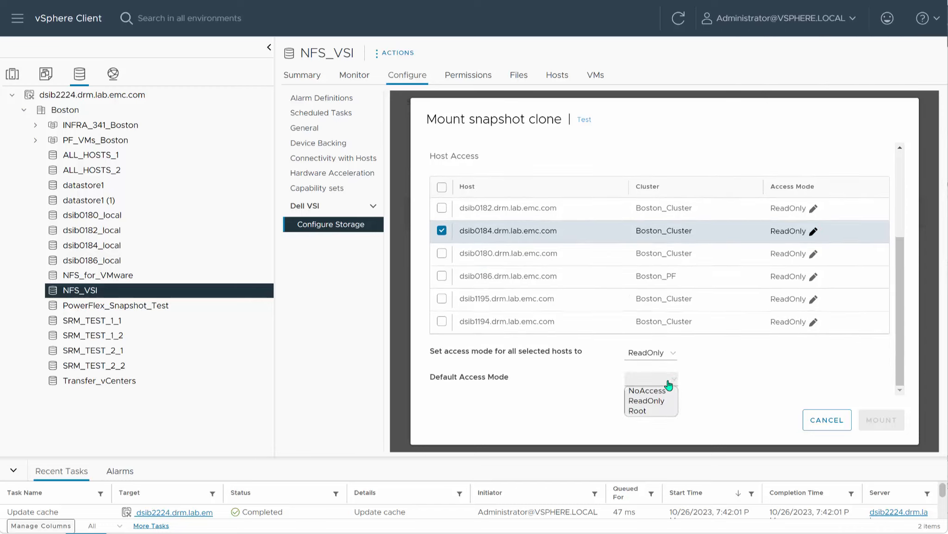
pyautogui.click(652, 400)
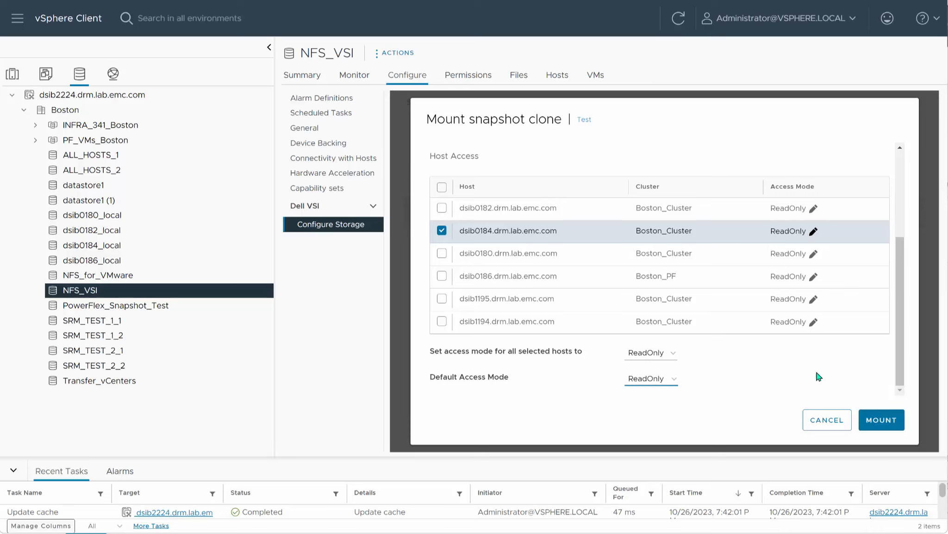
pyautogui.click(897, 422)
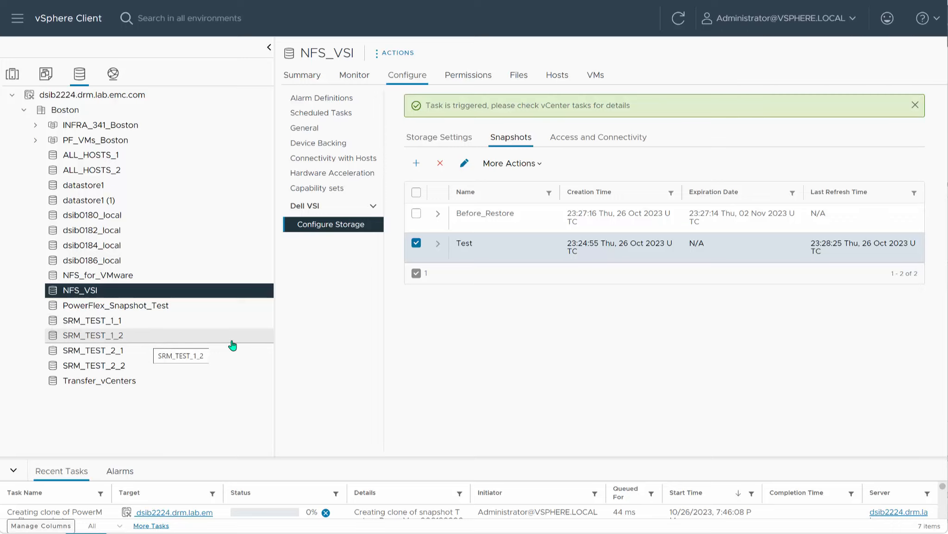
# Step: View the Test2 datastore in vSphere and open the matching Test2 file system in Unisphere for PowerMax
pyautogui.click(74, 384)
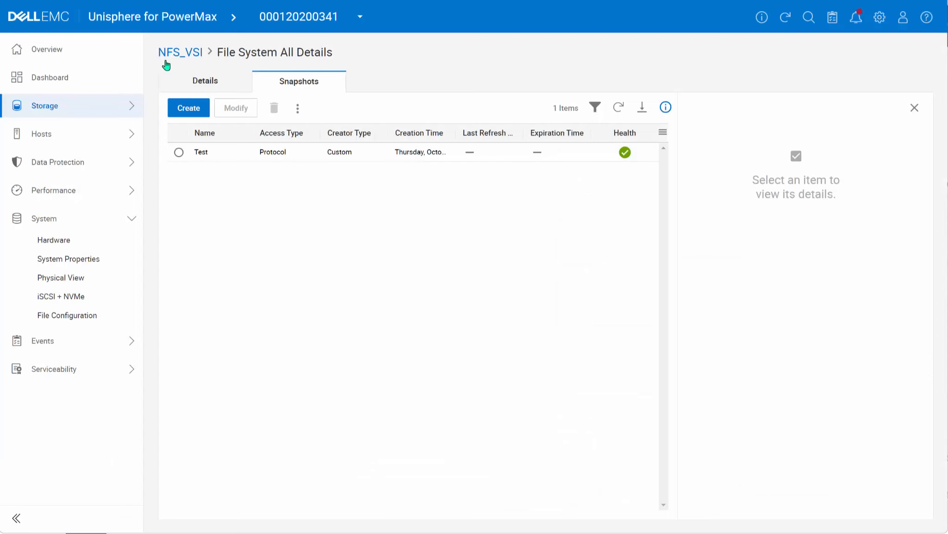
pyautogui.click(785, 17)
pyautogui.click(545, 300)
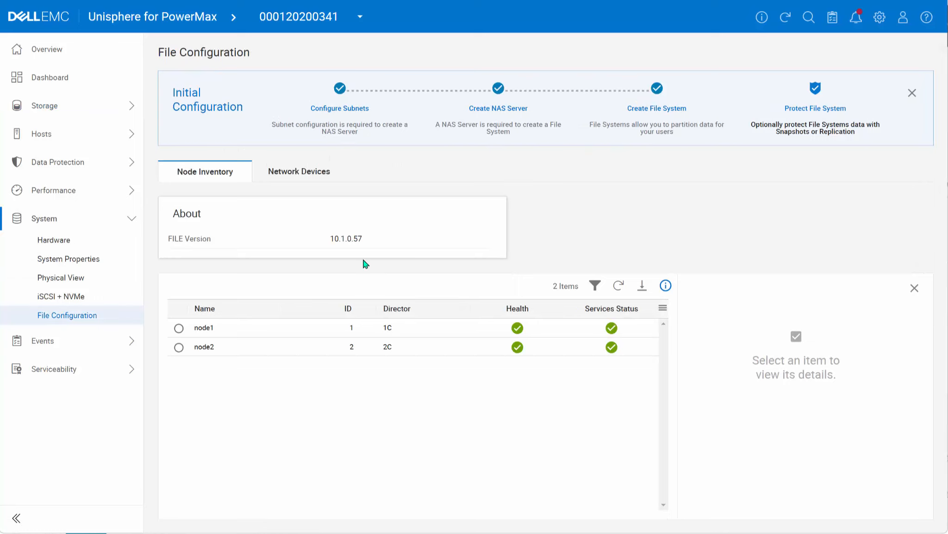
pyautogui.click(630, 112)
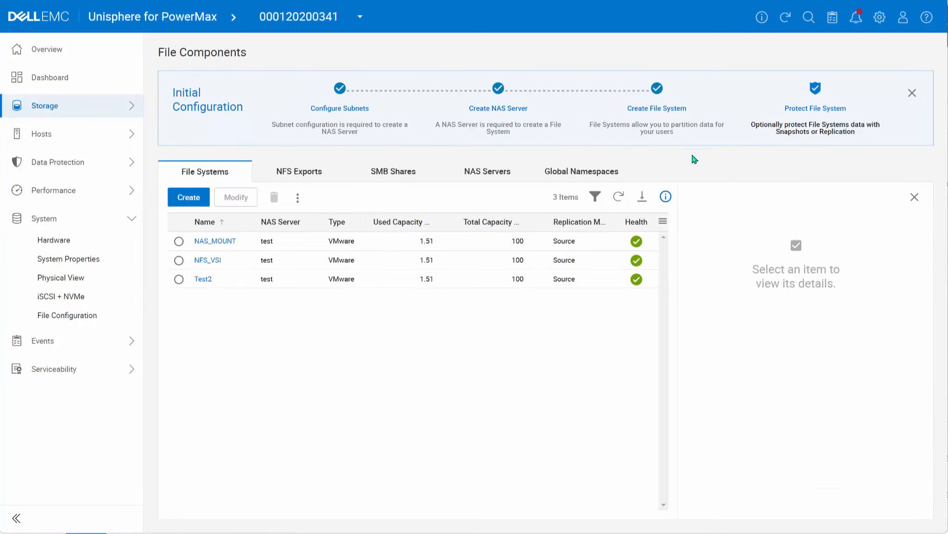
pyautogui.click(296, 284)
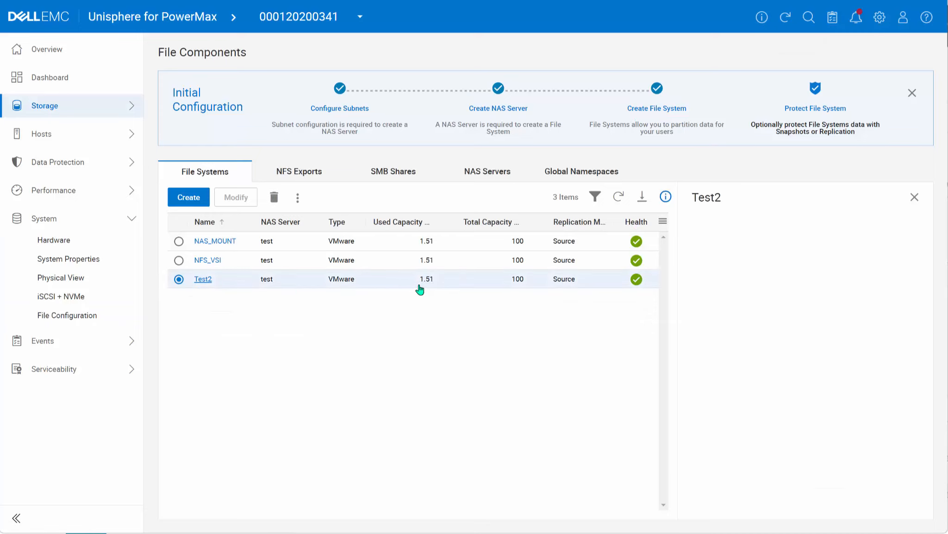
pyautogui.click(204, 280)
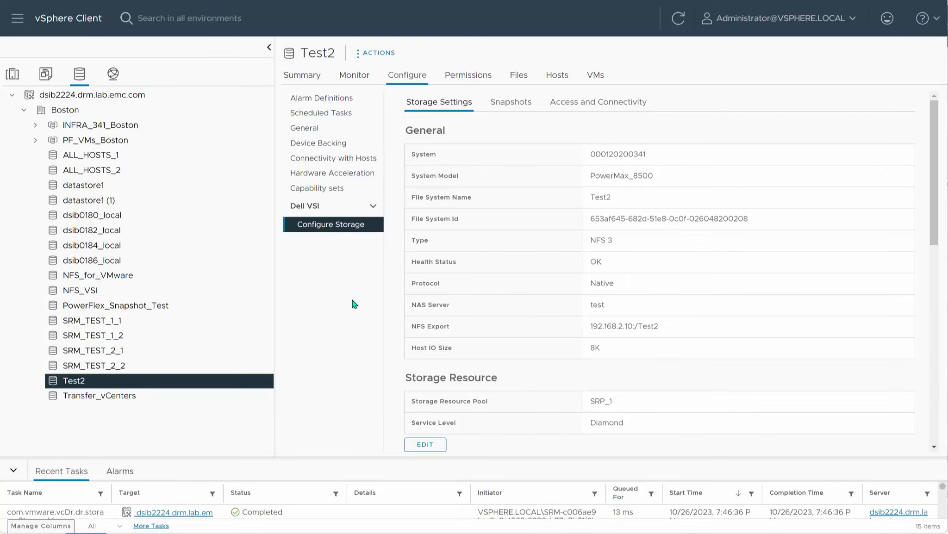
# Step: Back in the vSphere Client, examine the details and available actions of the NFS_VSI datastore's Test snapshot
pyautogui.click(118, 295)
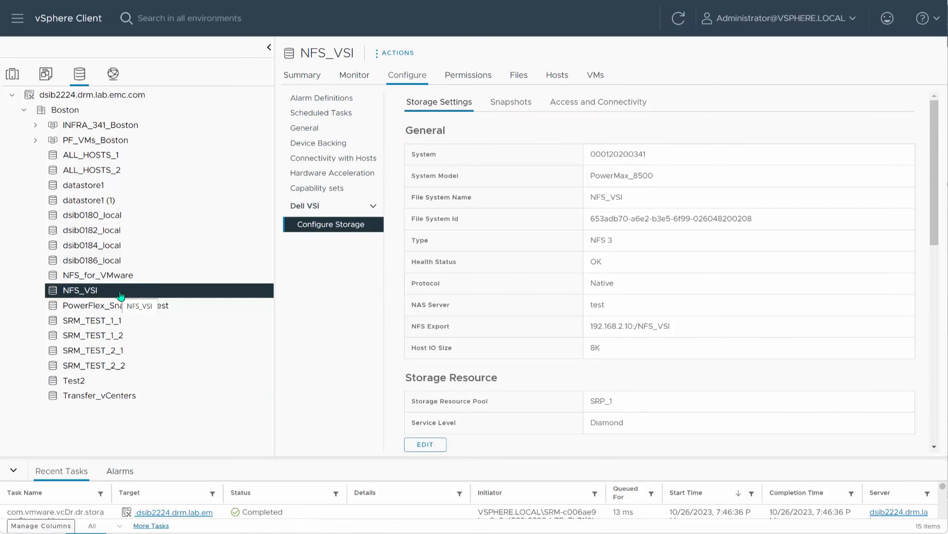
pyautogui.click(489, 104)
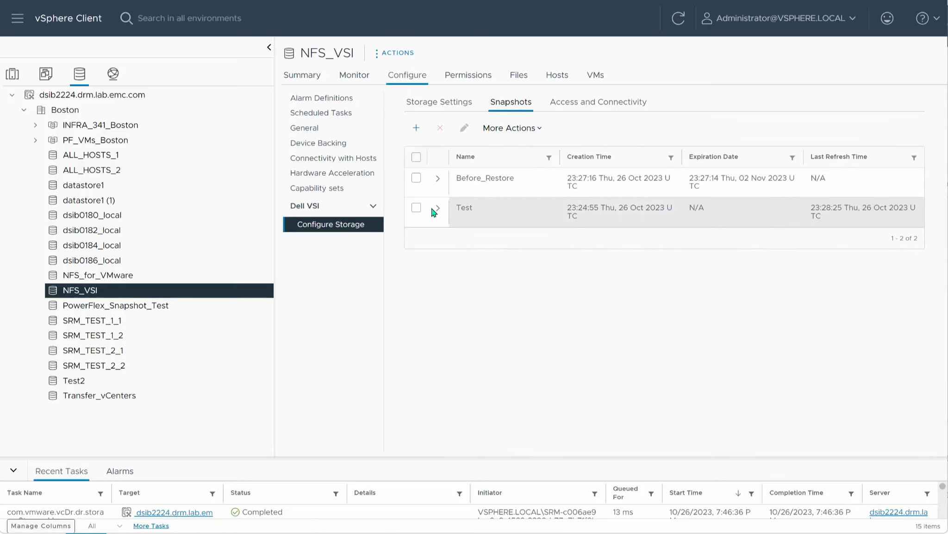
pyautogui.click(438, 209)
pyautogui.click(416, 208)
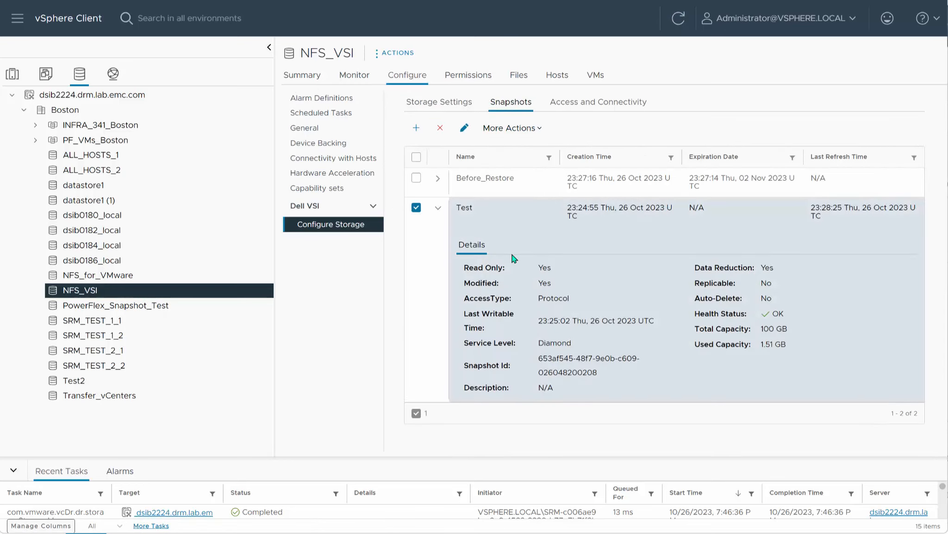
pyautogui.click(539, 128)
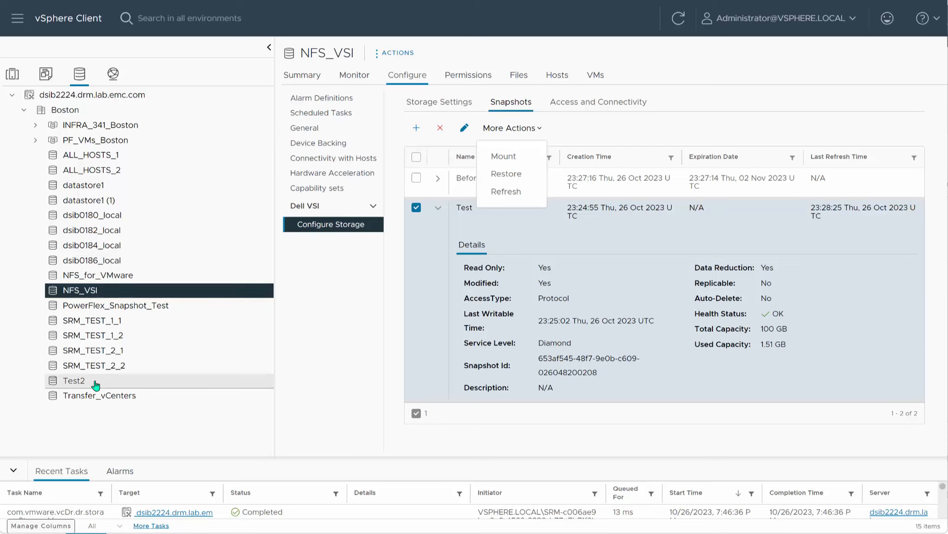
# Step: Examine the host connectivity and access modes of the Test2 datastore
pyautogui.click(70, 380)
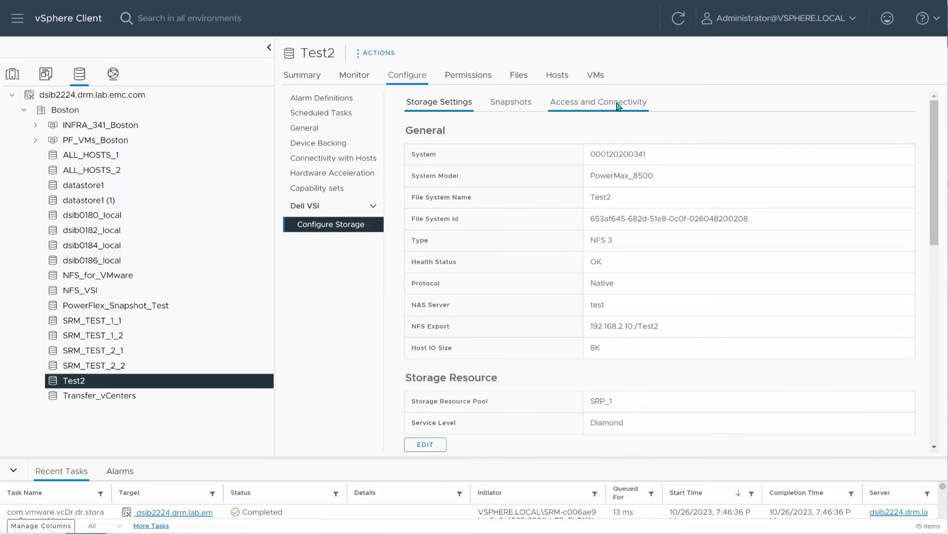
pyautogui.click(615, 102)
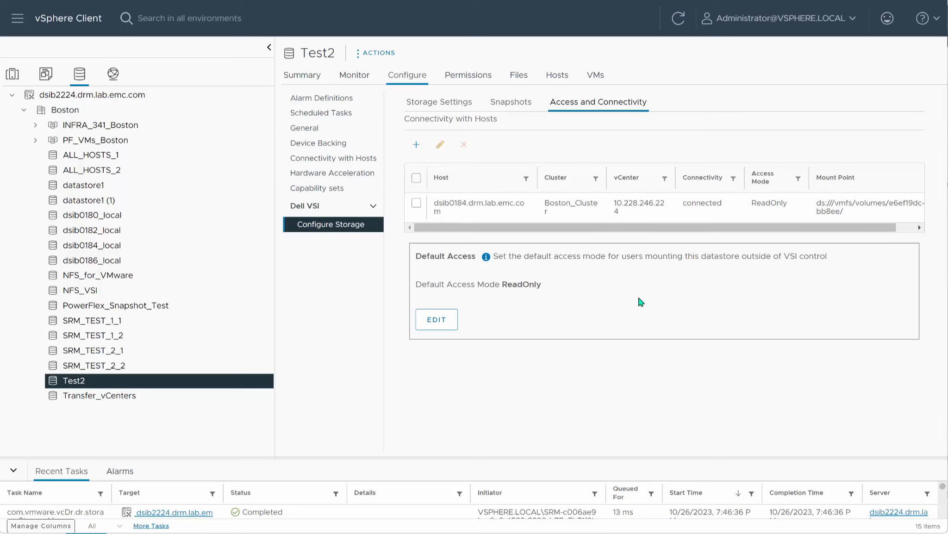
# Step: Delete both the Before_Restore and Test snapshots of the NFS_VSI datastore
pyautogui.click(103, 277)
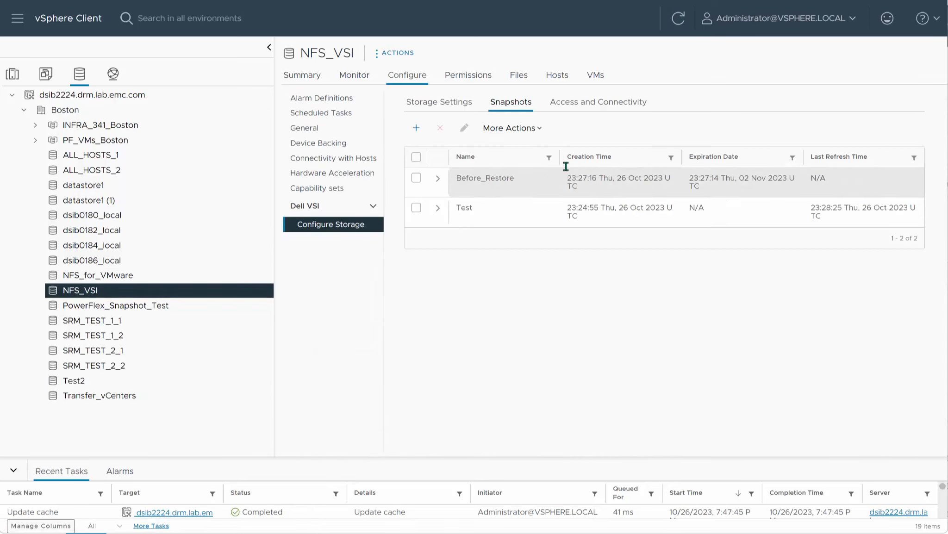
pyautogui.click(416, 158)
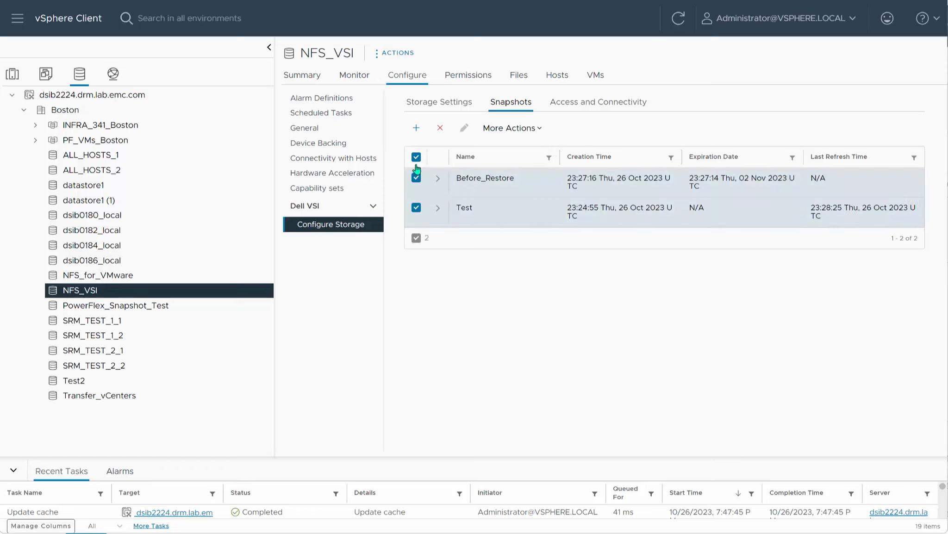
pyautogui.click(440, 132)
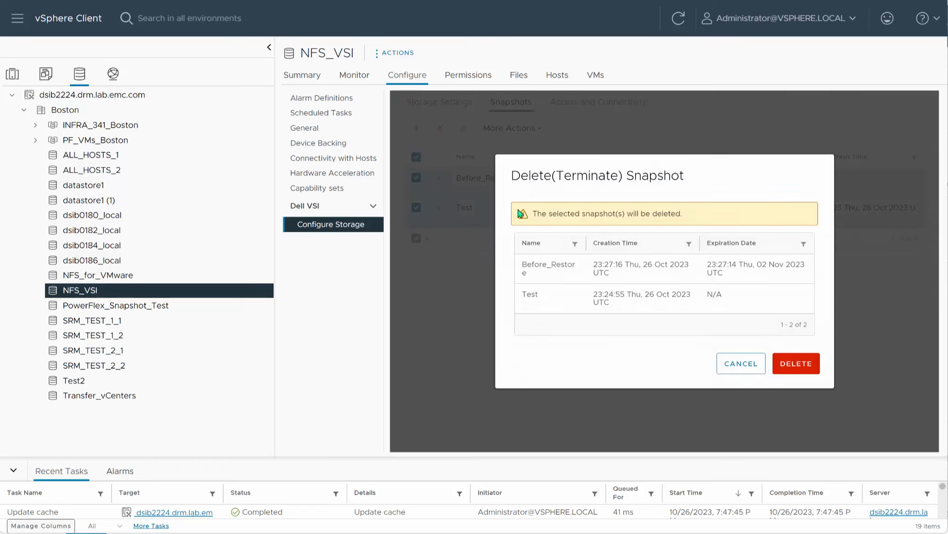
pyautogui.click(805, 367)
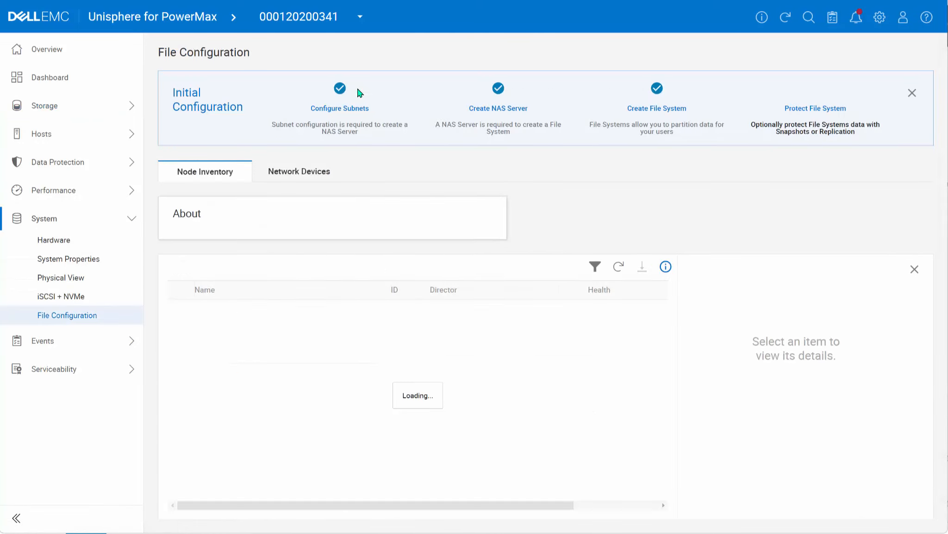
# Step: In Unisphere for PowerMax, list the file systems and open NFS_VSI to examine its details
pyautogui.click(688, 110)
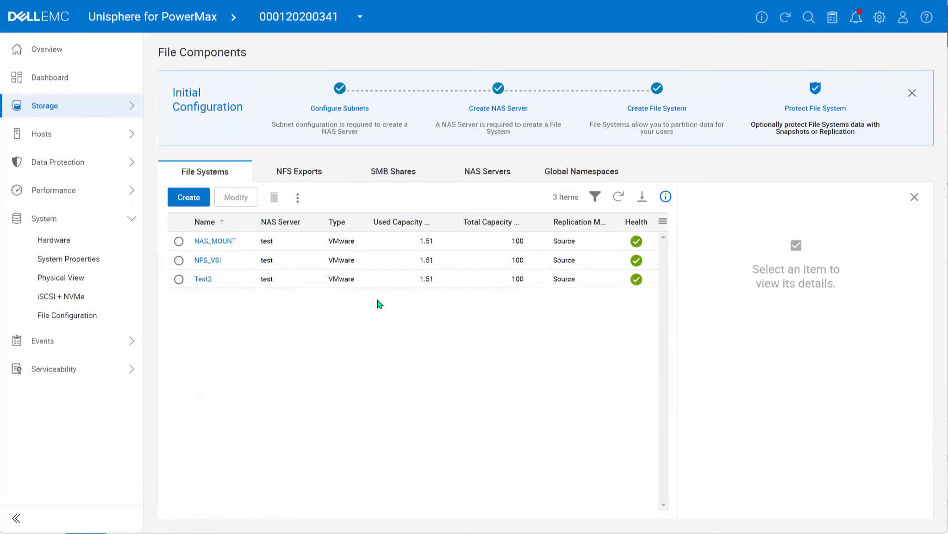
pyautogui.click(224, 263)
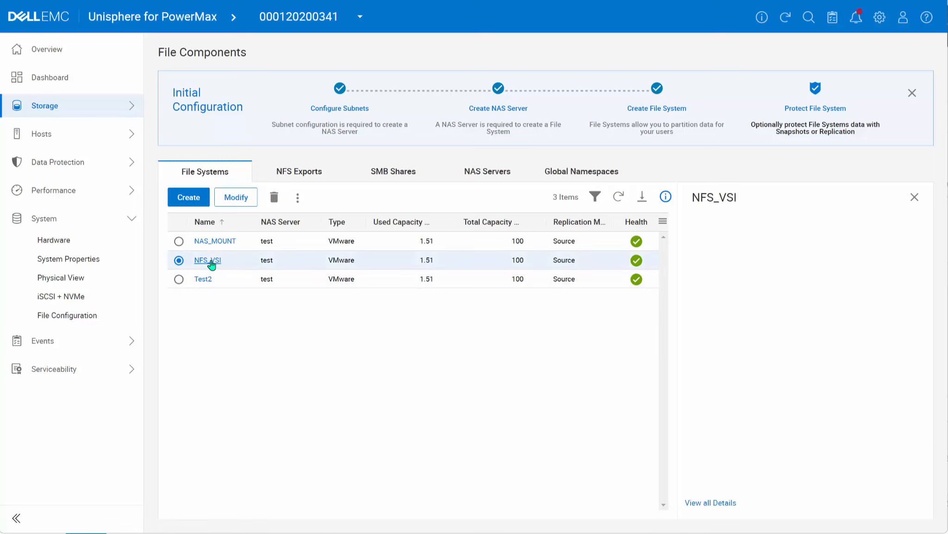
pyautogui.click(211, 261)
pyautogui.click(300, 89)
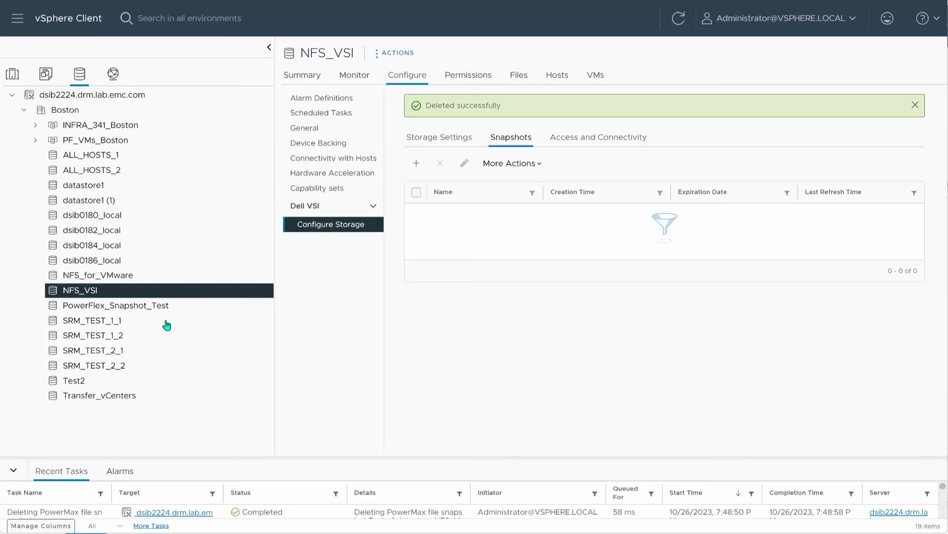
# Step: Back in the vSphere Client, unmount the Test2 datastore from the host dsib0184.drm.lab.emc.com
pyautogui.click(88, 383)
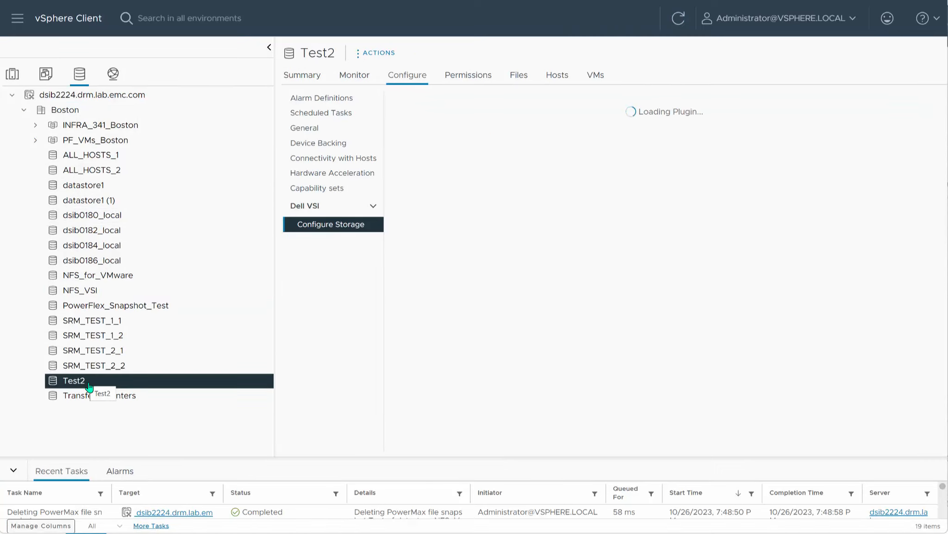
pyautogui.rightClick(89, 387)
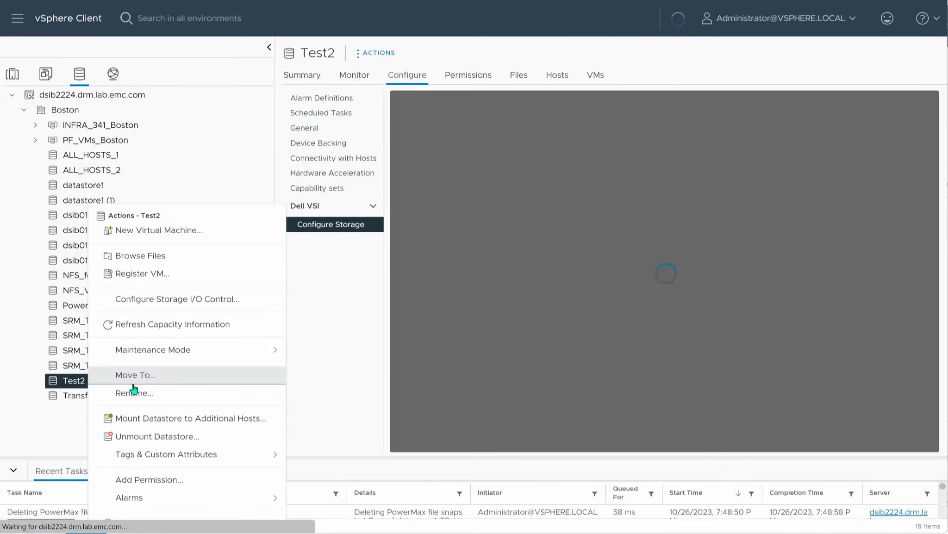
pyautogui.click(155, 438)
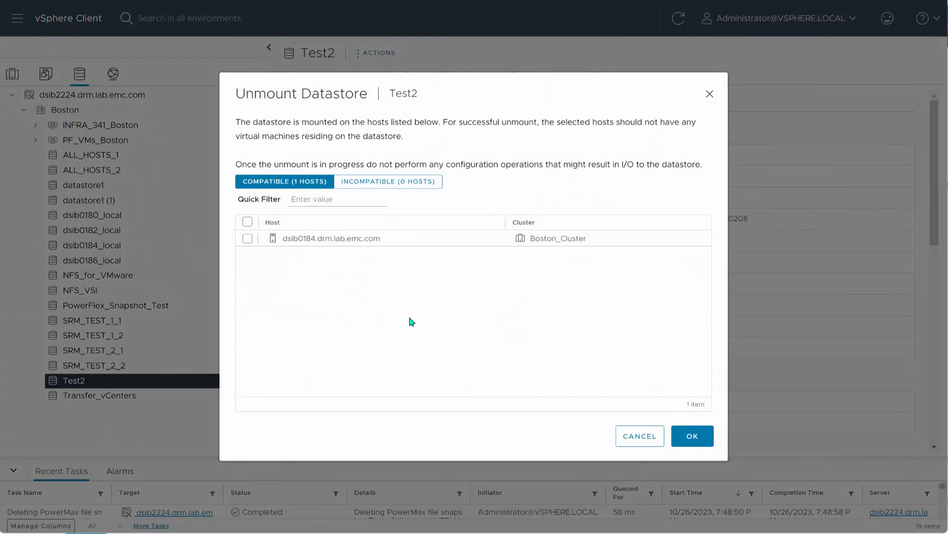
pyautogui.click(247, 238)
pyautogui.click(692, 438)
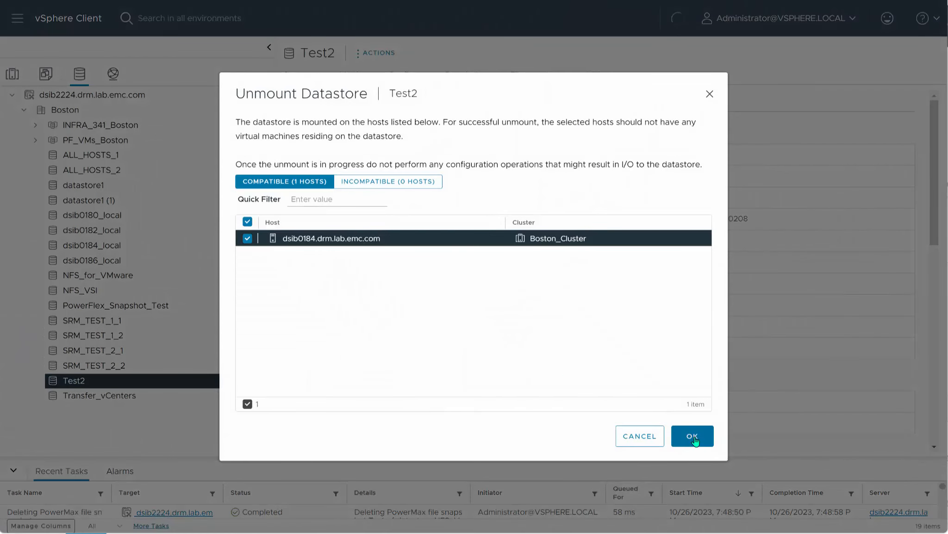